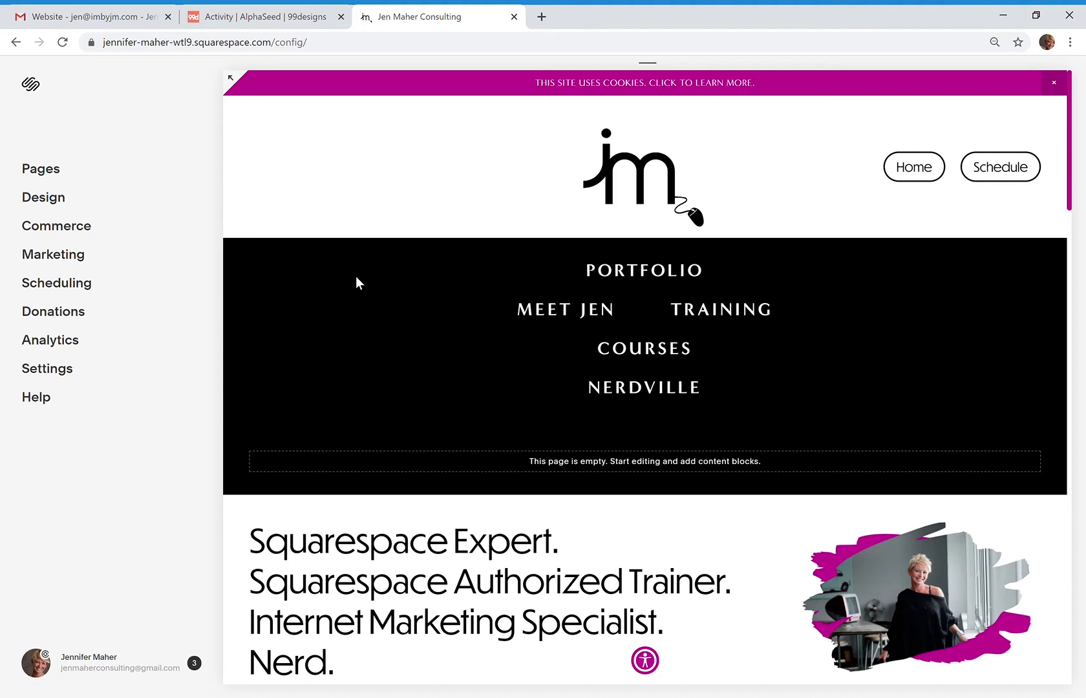
# Show the site's pages scrolled to the Not Linked section, and open a new browser tab.
pyautogui.click(42, 171)
pyautogui.scroll(-5, 130, 492)
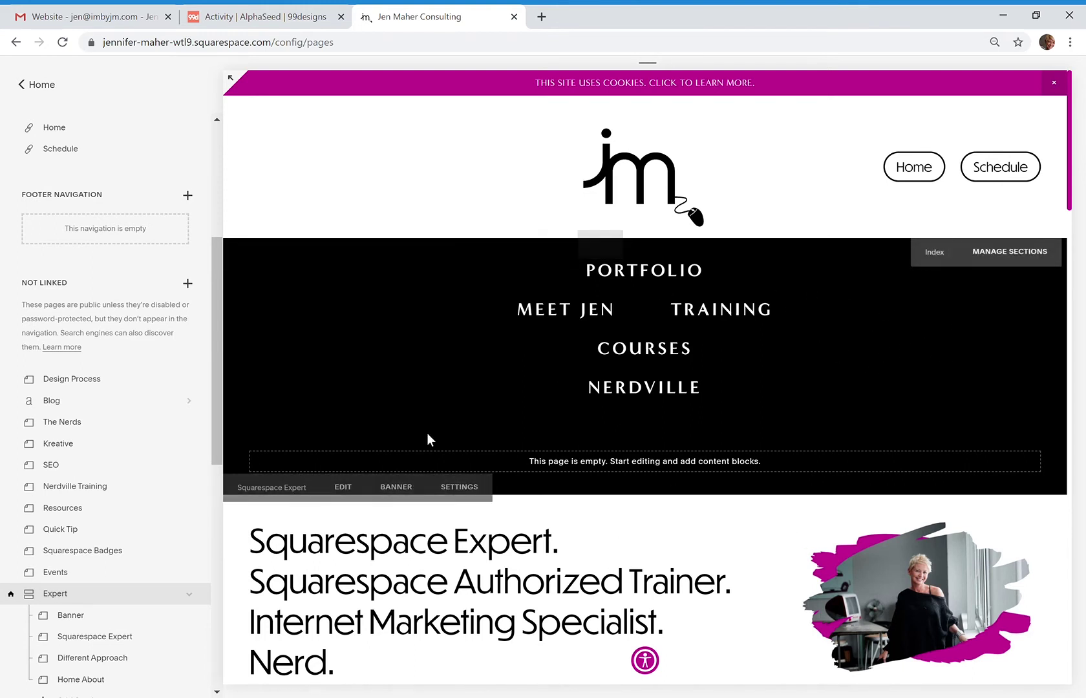
pyautogui.click(541, 16)
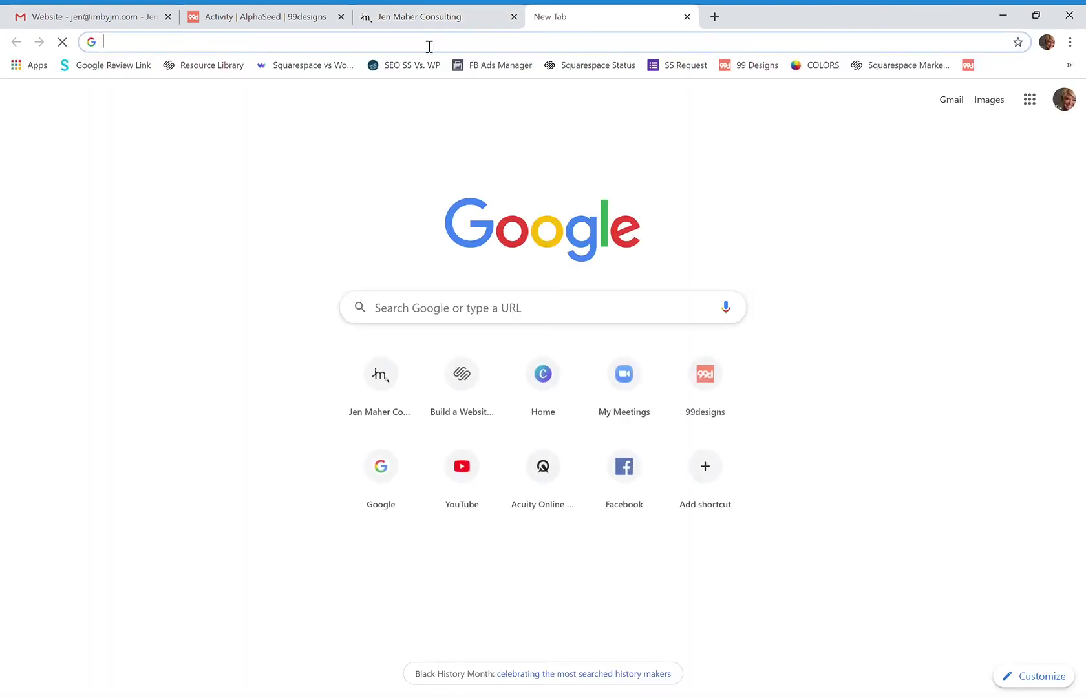
pyautogui.write('work')
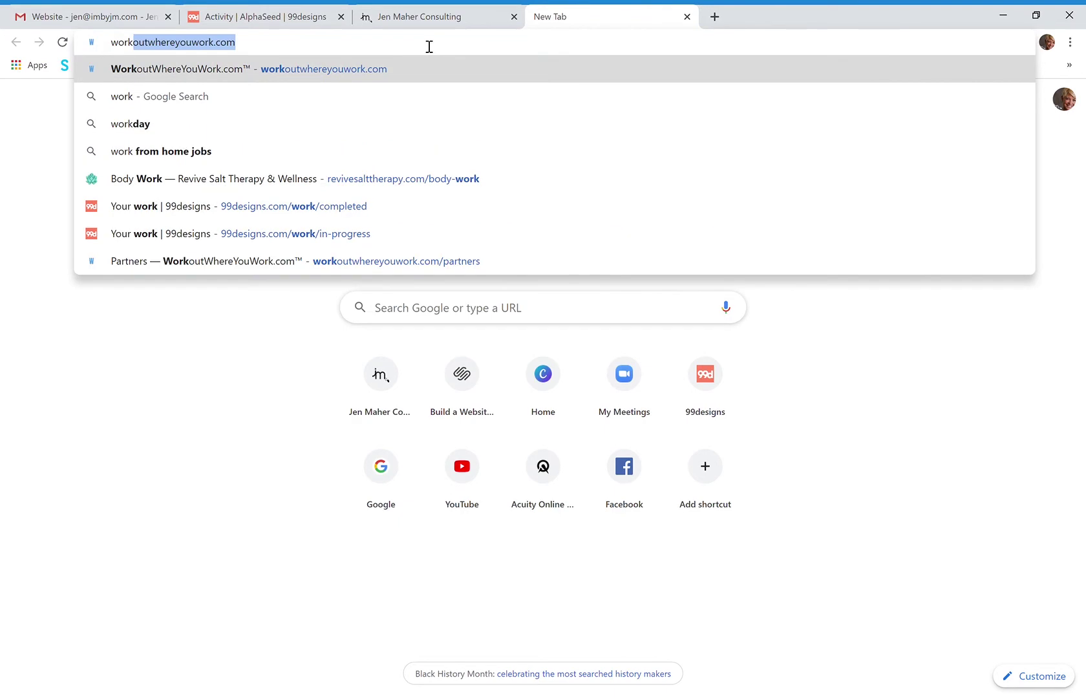
pyautogui.press('Return')
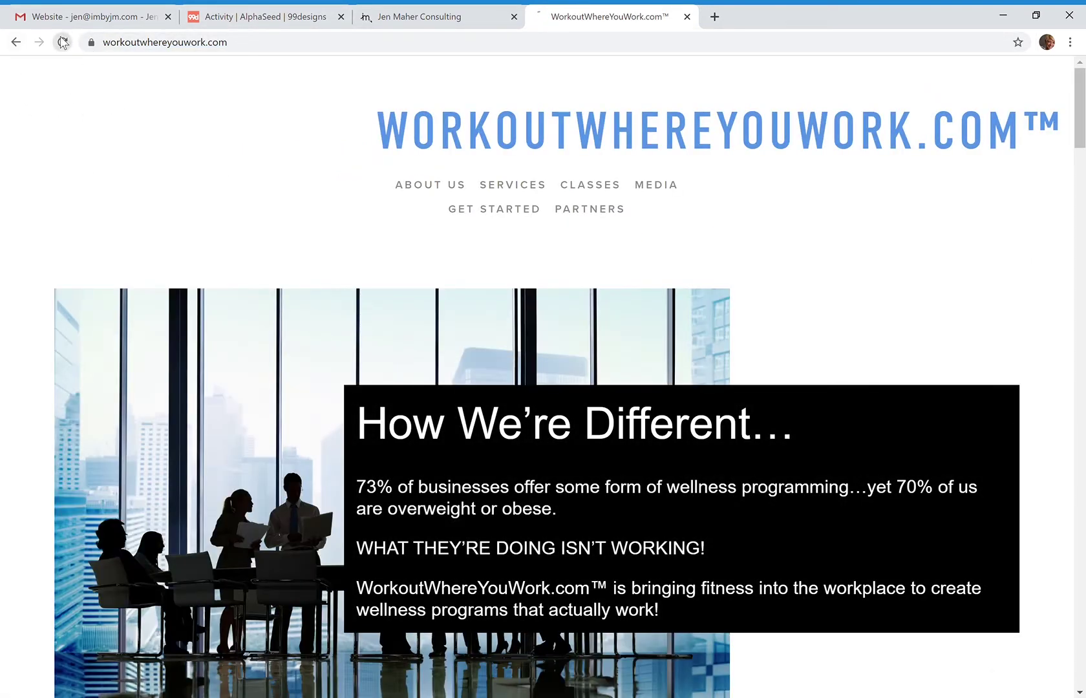
pyautogui.click(63, 43)
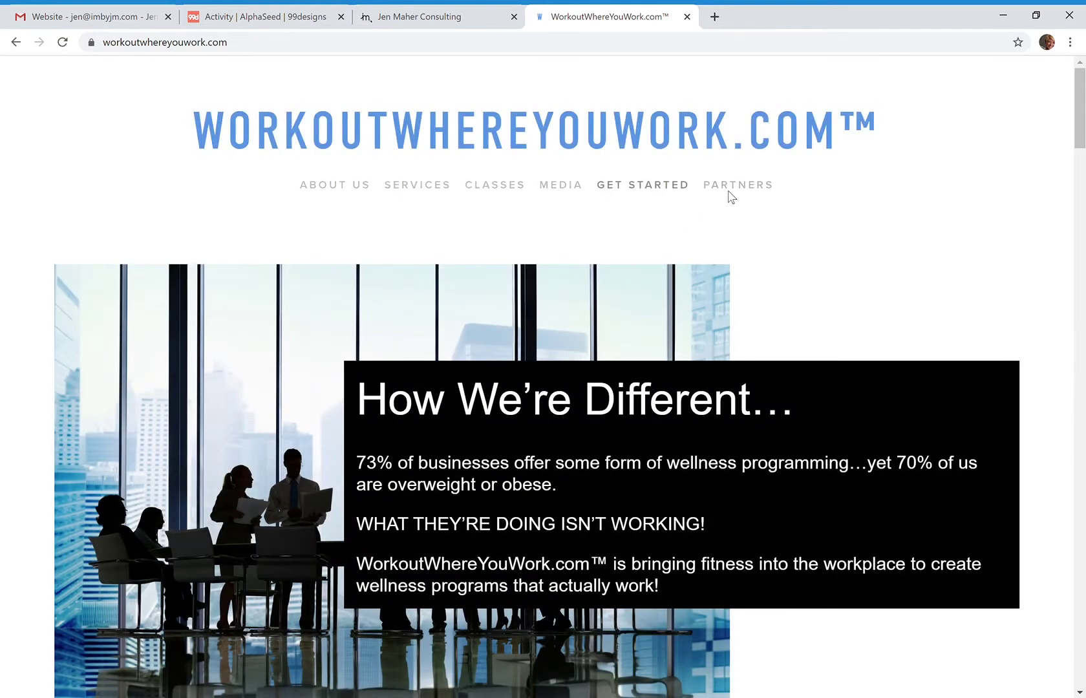
pyautogui.click(734, 187)
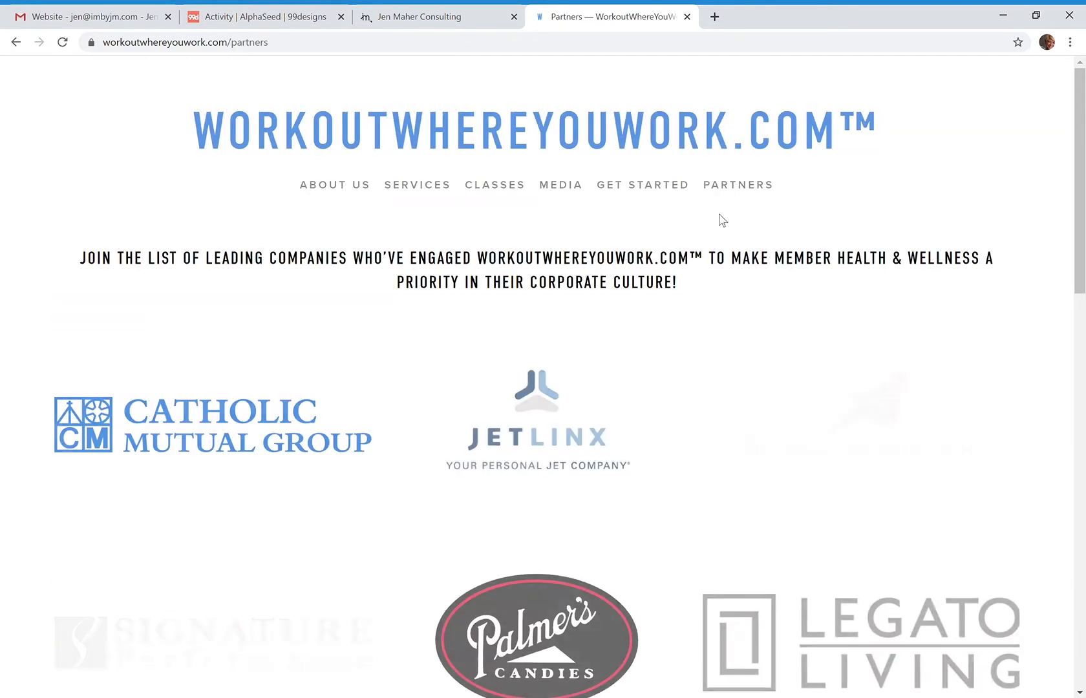
pyautogui.scroll(-1, 582, 349)
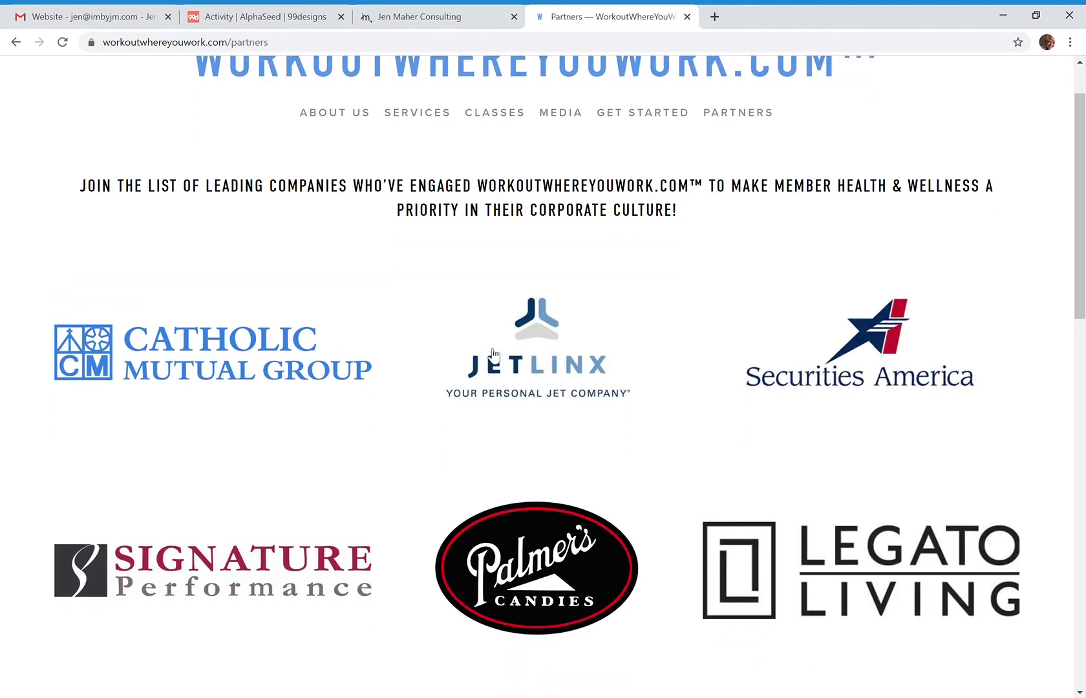
pyautogui.scroll(-1, 915, 401)
pyautogui.scroll(-4, 369, 478)
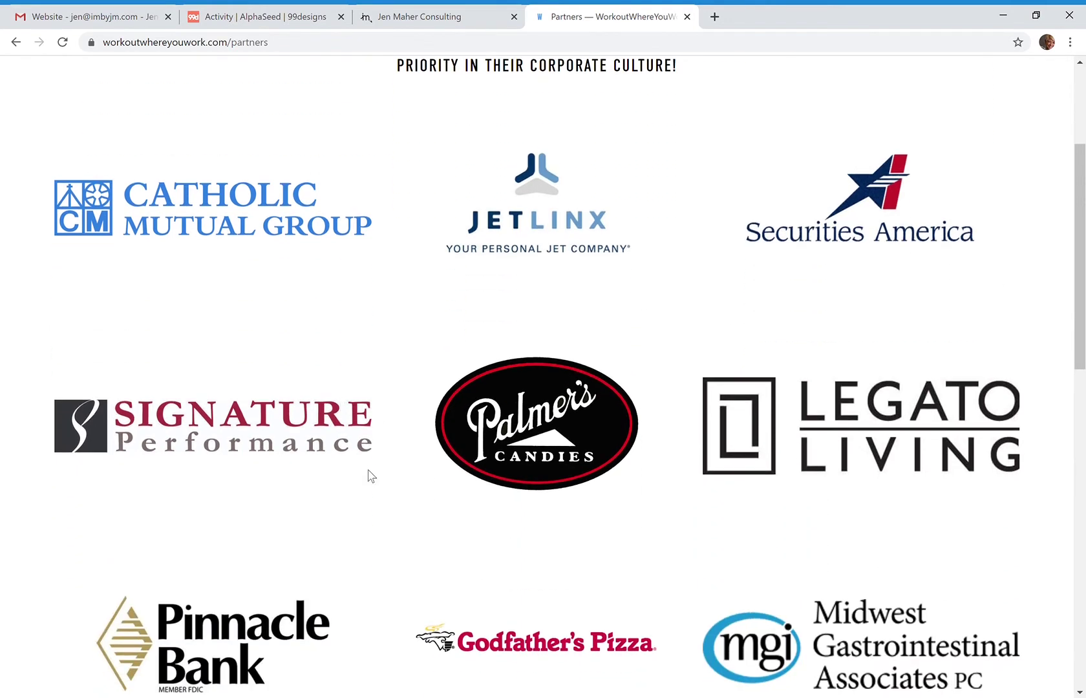
pyautogui.scroll(5, 374, 442)
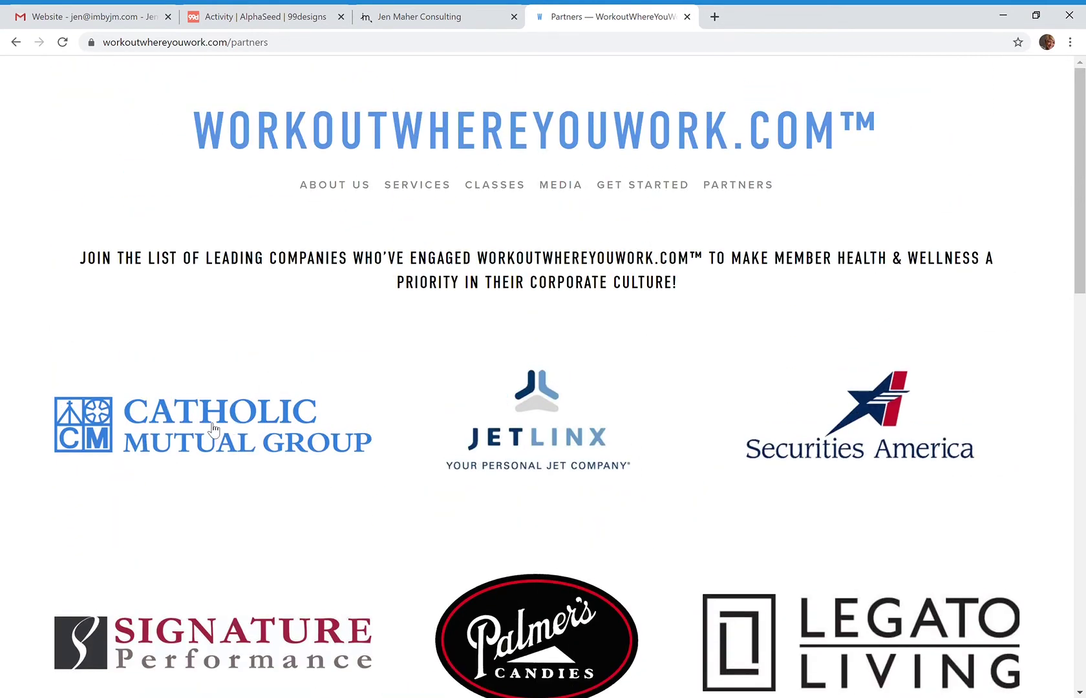
pyautogui.scroll(-1, 646, 444)
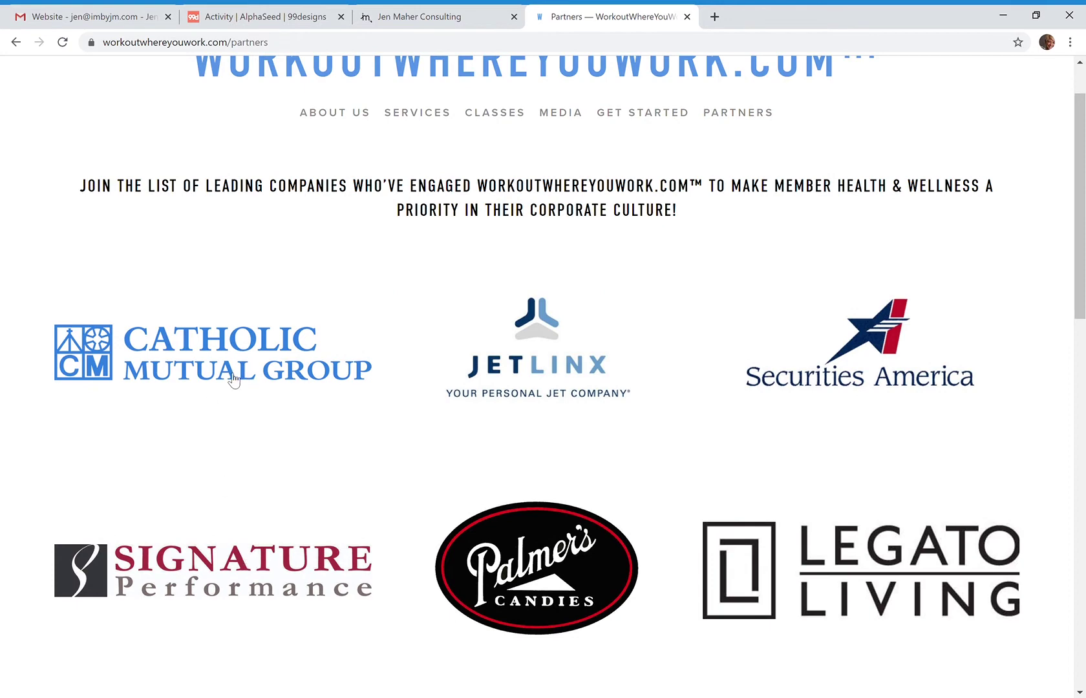
pyautogui.click(211, 356)
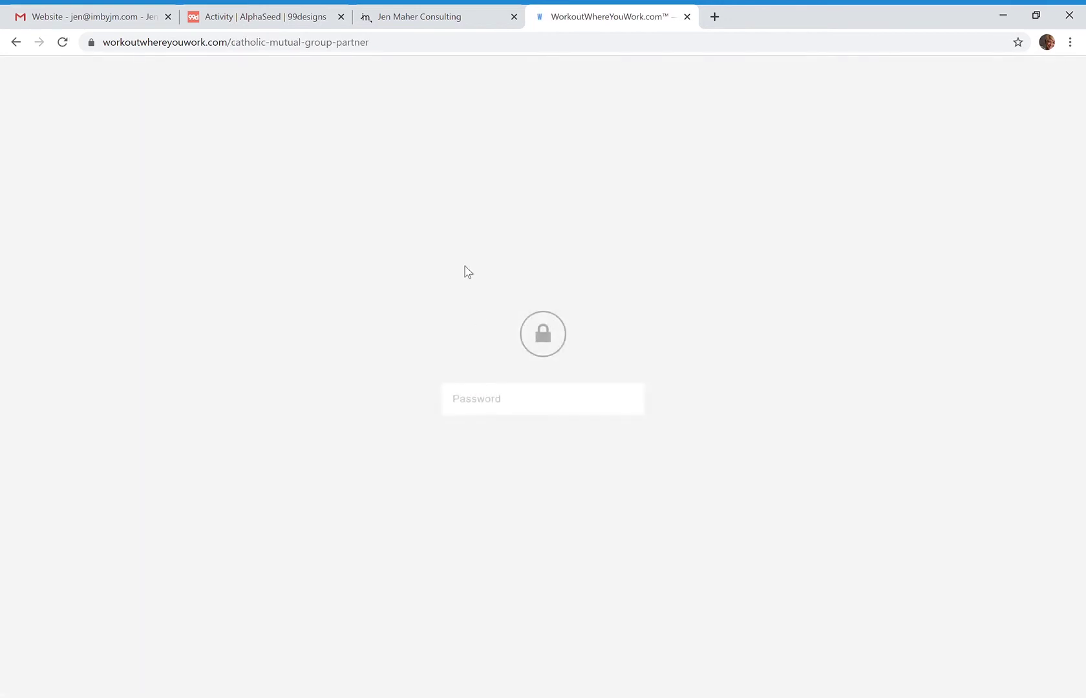
pyautogui.click(688, 16)
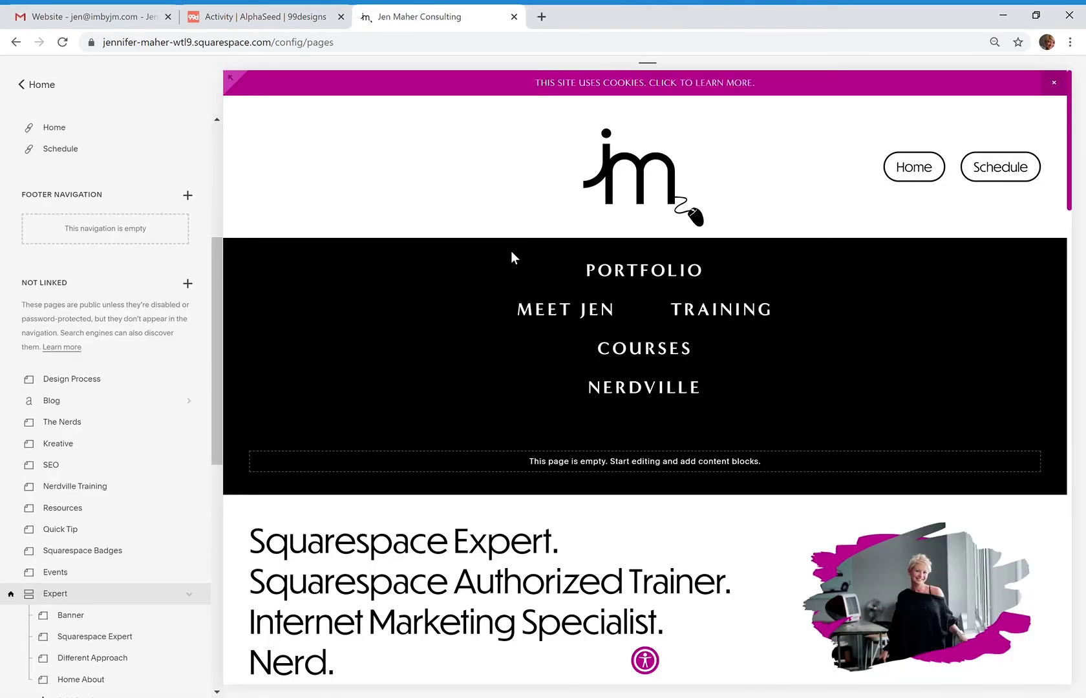
# Add a blank unlinked page named Partners.
pyautogui.click(188, 285)
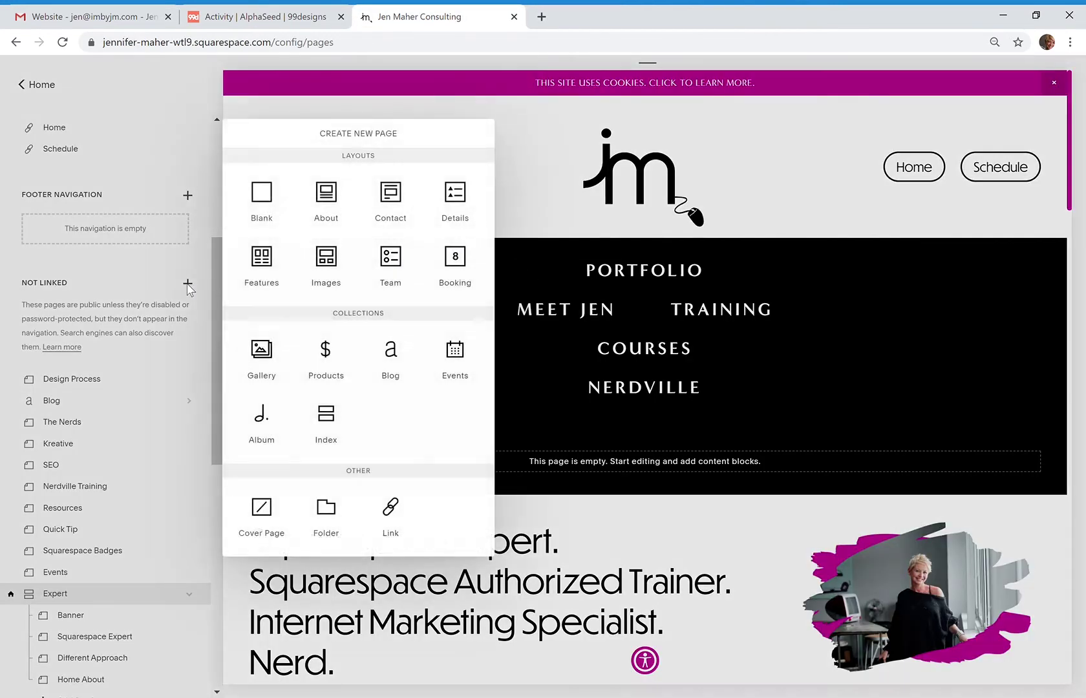
pyautogui.click(266, 201)
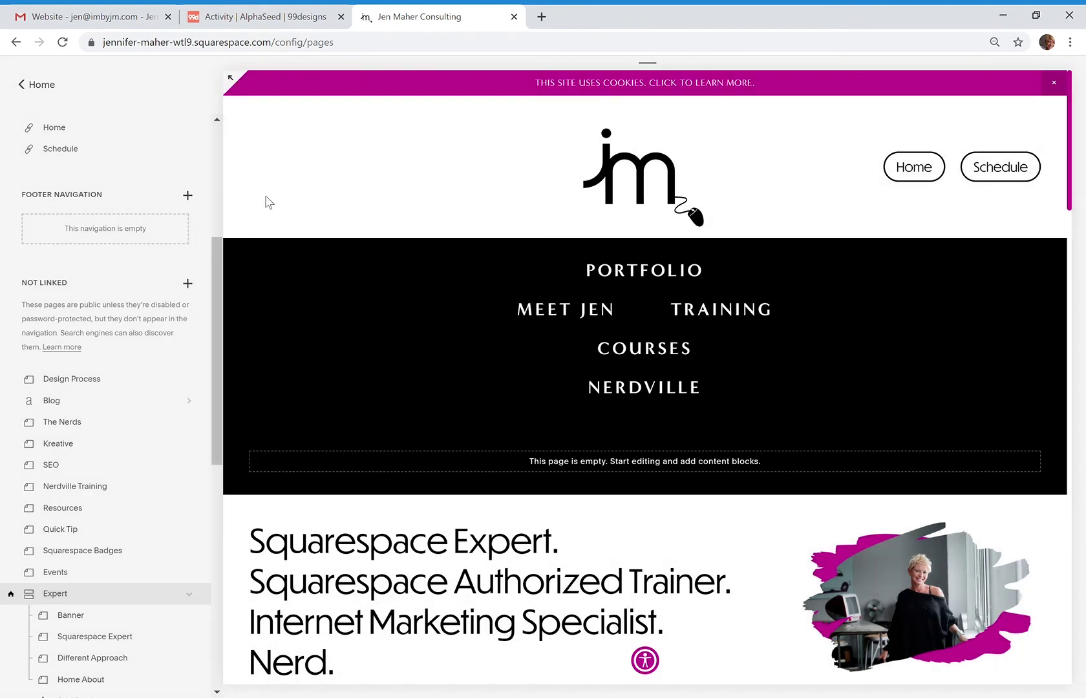
pyautogui.write('Partners')
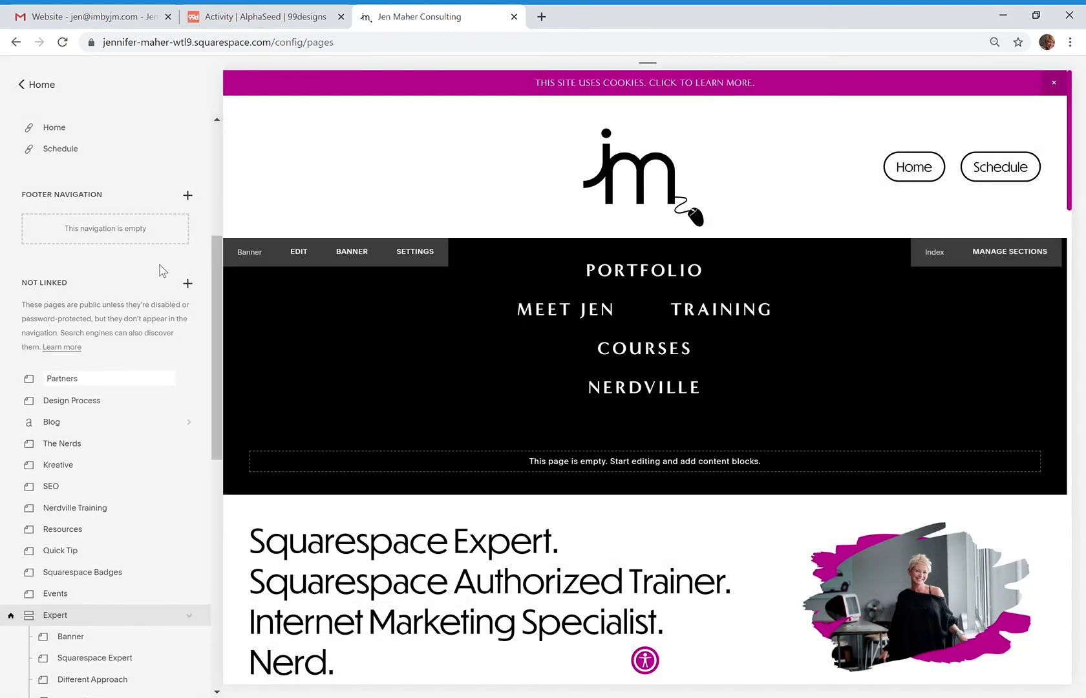
pyautogui.press('Return')
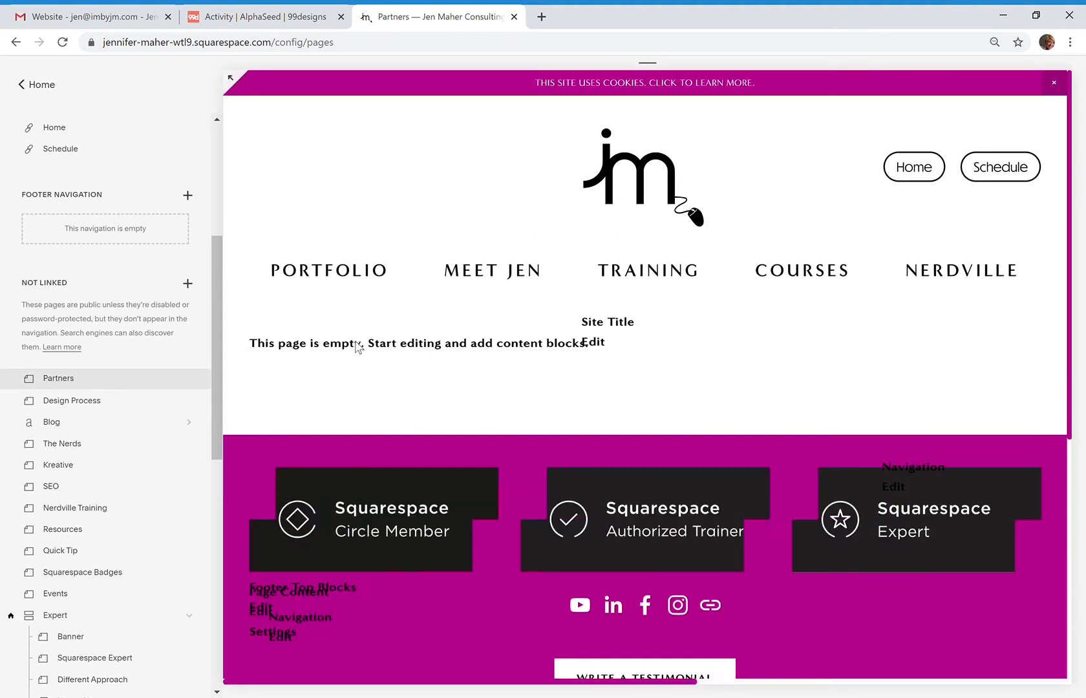
# Type 'Client One' and 'Client Two' on separate lines in the Partners page's text block.
pyautogui.click(347, 318)
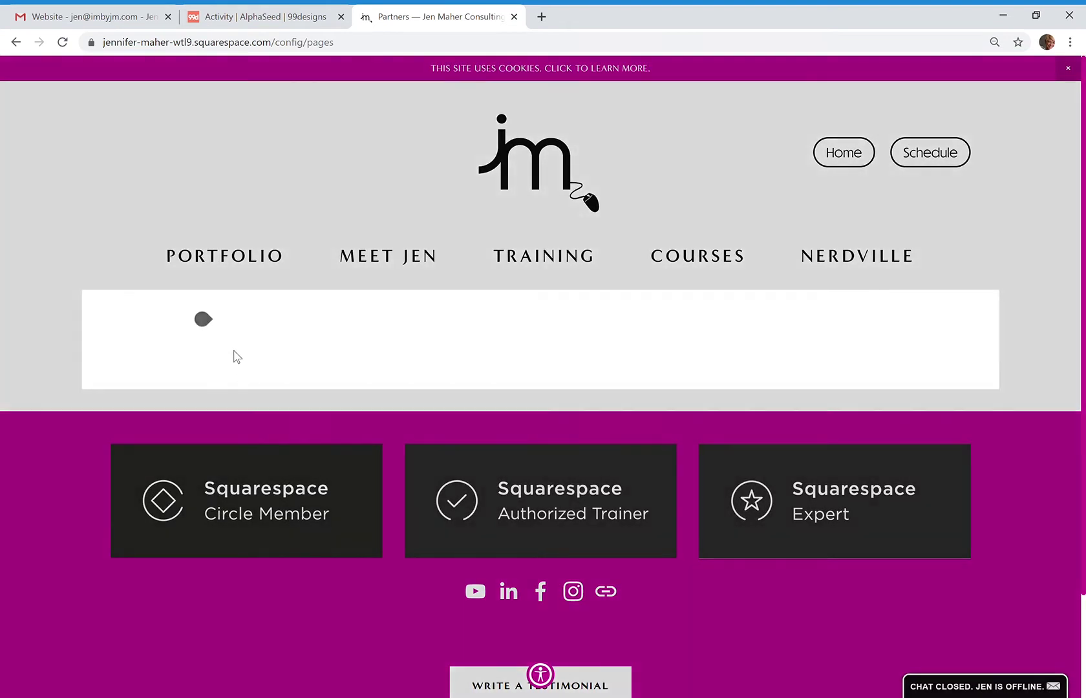
pyautogui.click(238, 351)
pyautogui.write('Client One')
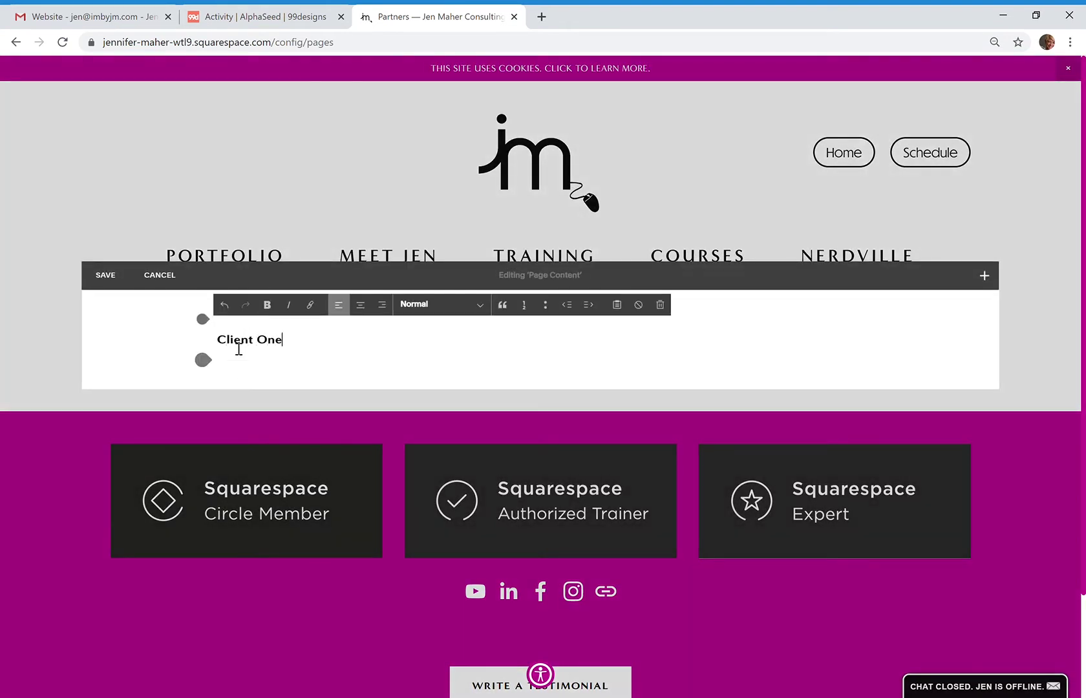
pyautogui.press('Return')
pyautogui.write('Clinet')
pyautogui.press('BackSpace')
pyautogui.press('BackSpace')
pyautogui.press('BackSpace')
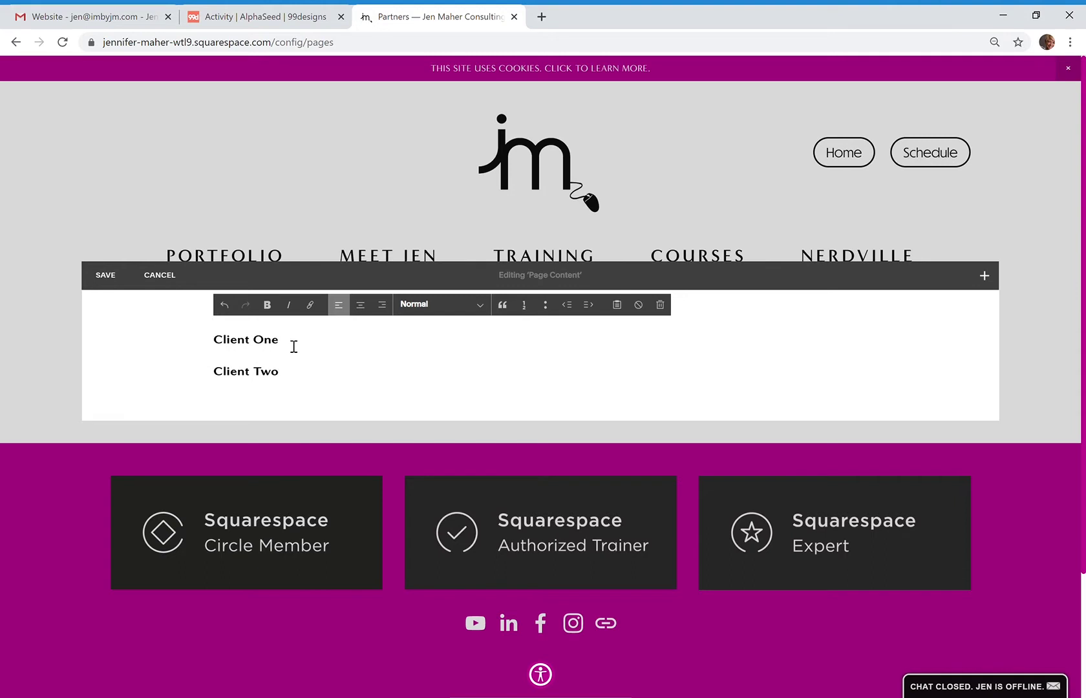
pyautogui.moveTo(293, 346); pyautogui.dragTo(214, 339)
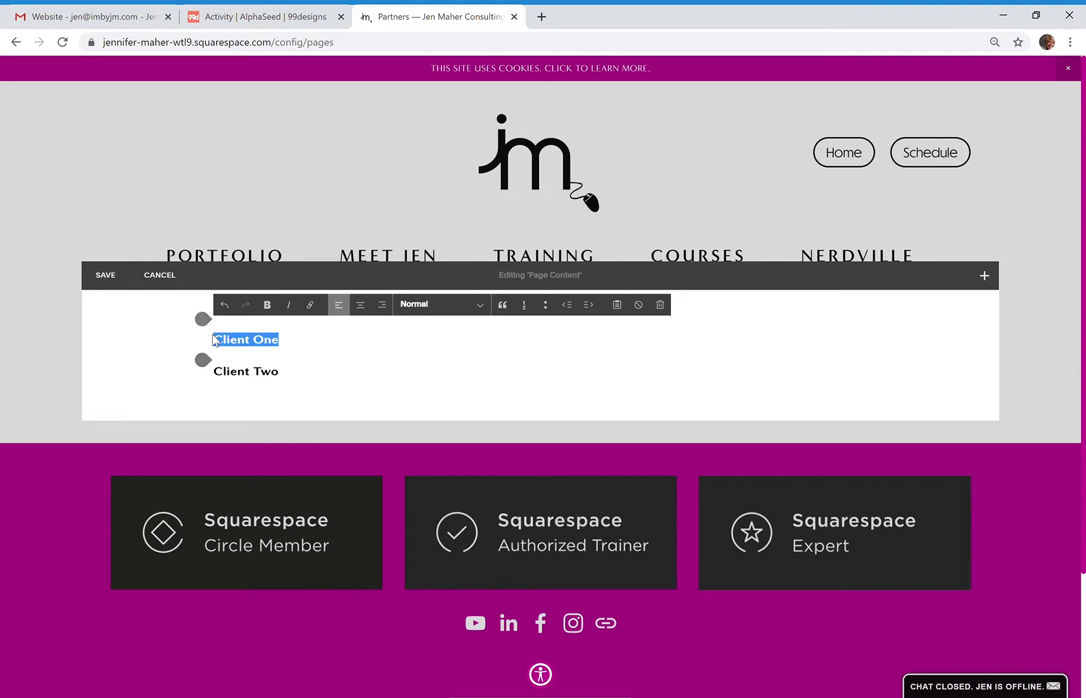
pyautogui.click(310, 305)
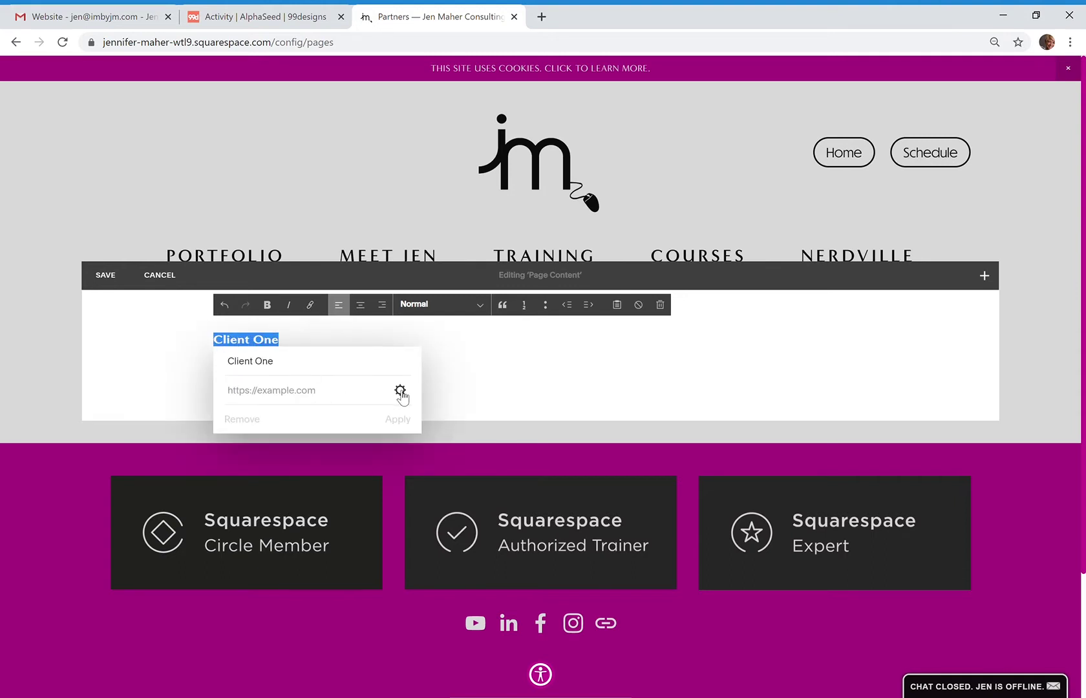
pyautogui.click(451, 374)
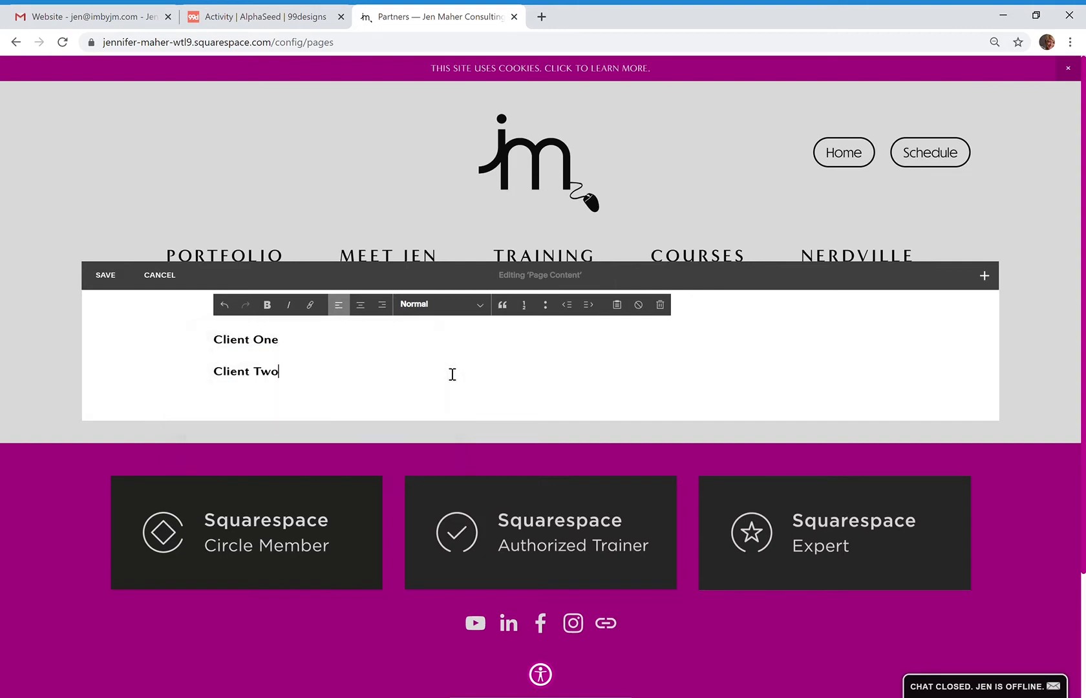
pyautogui.click(985, 276)
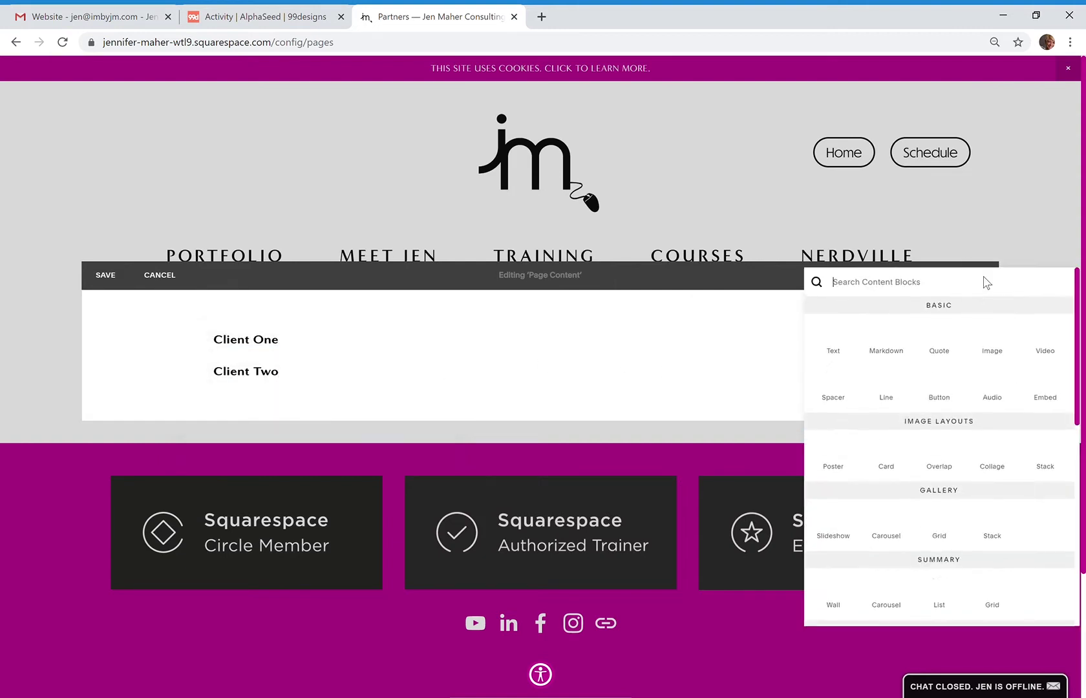
# Insert an Image block below Client Two using the uploaded logo3.gif.
pyautogui.click(991, 336)
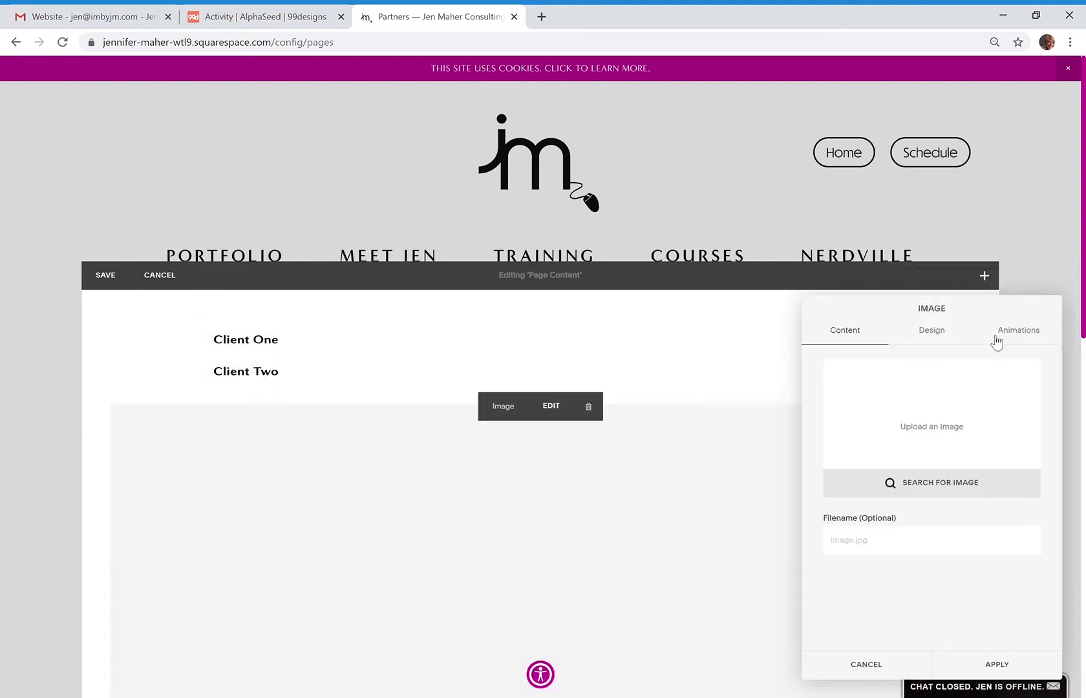
pyautogui.click(934, 414)
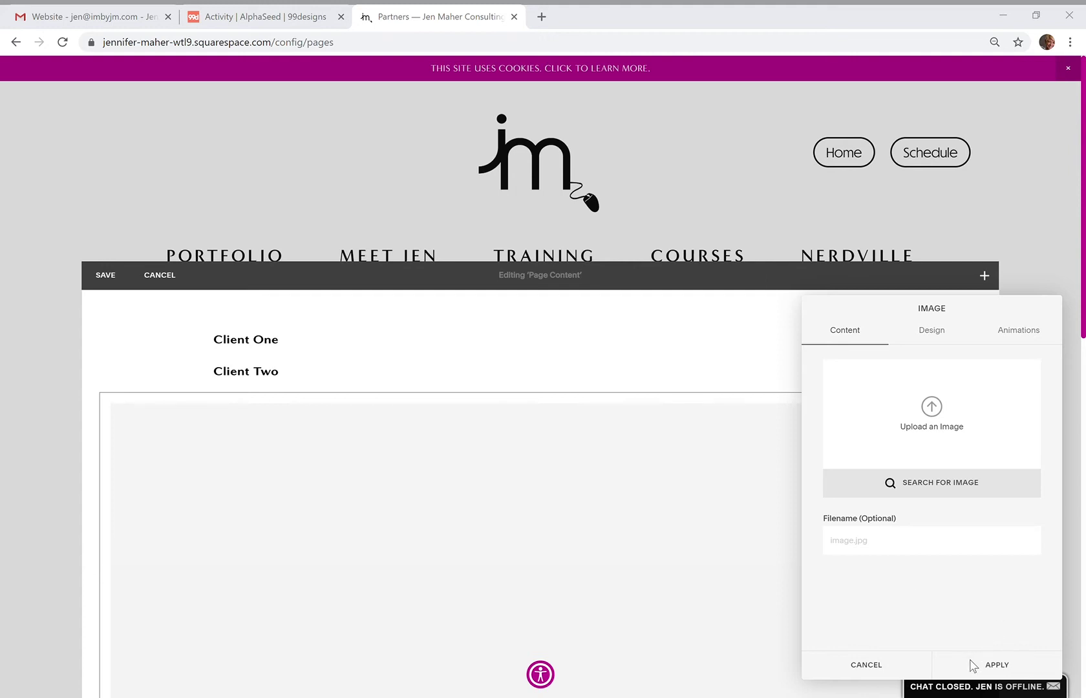
pyautogui.press('Return')
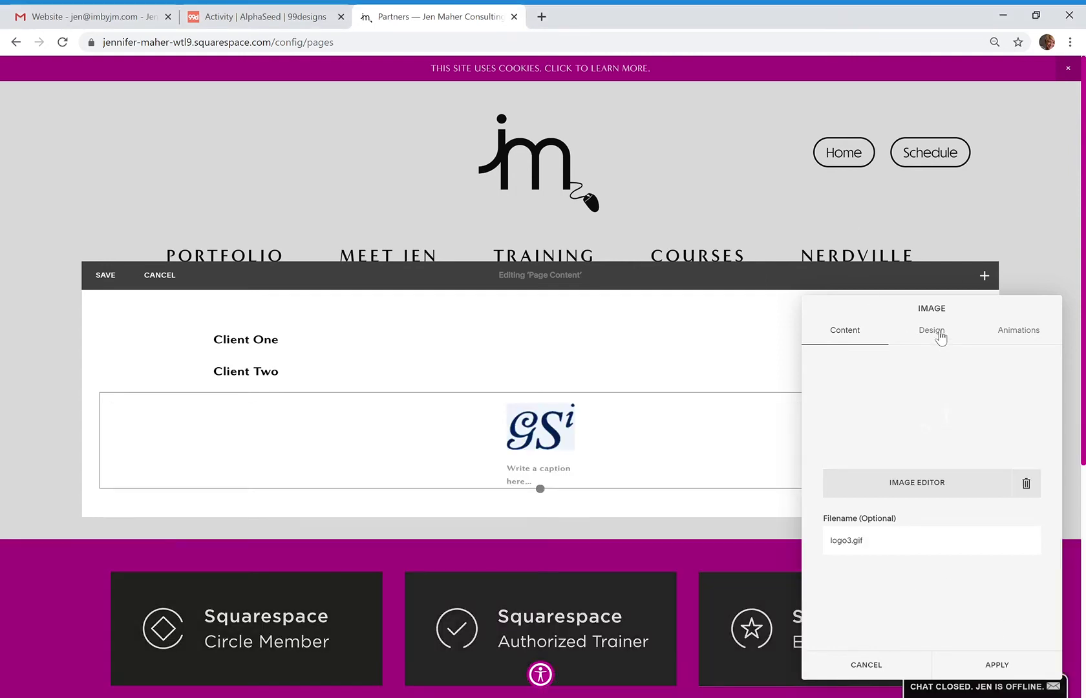
# Review the image's Design and Clickthrough options without adding a link, apply, and stop editing.
pyautogui.click(934, 331)
pyautogui.scroll(-3, 914, 511)
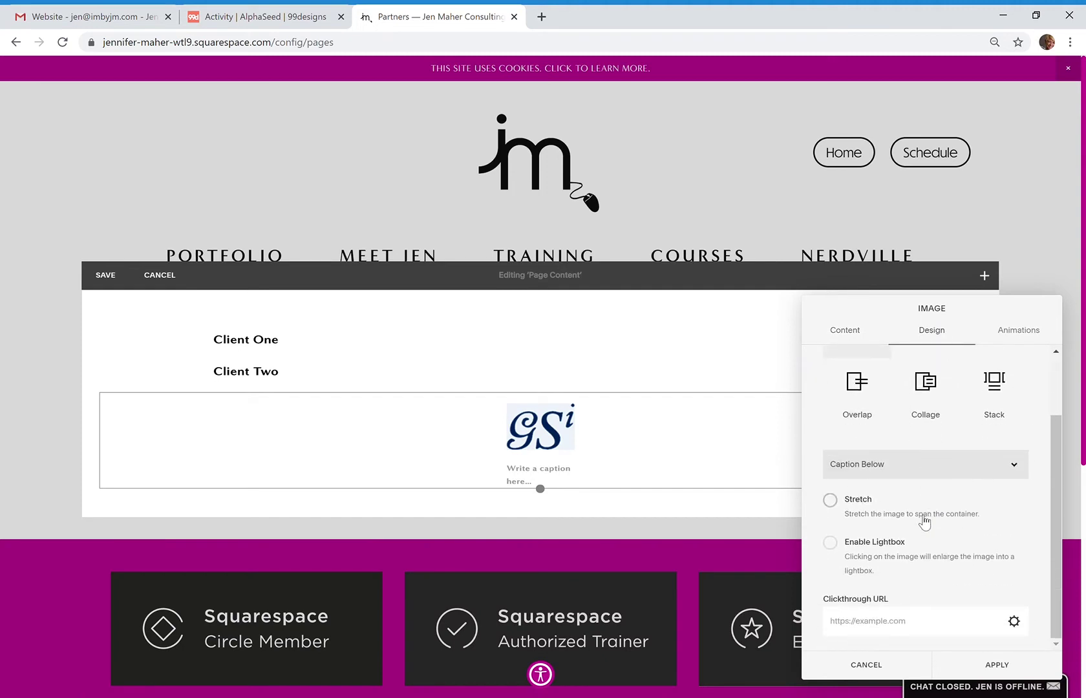
pyautogui.click(1014, 621)
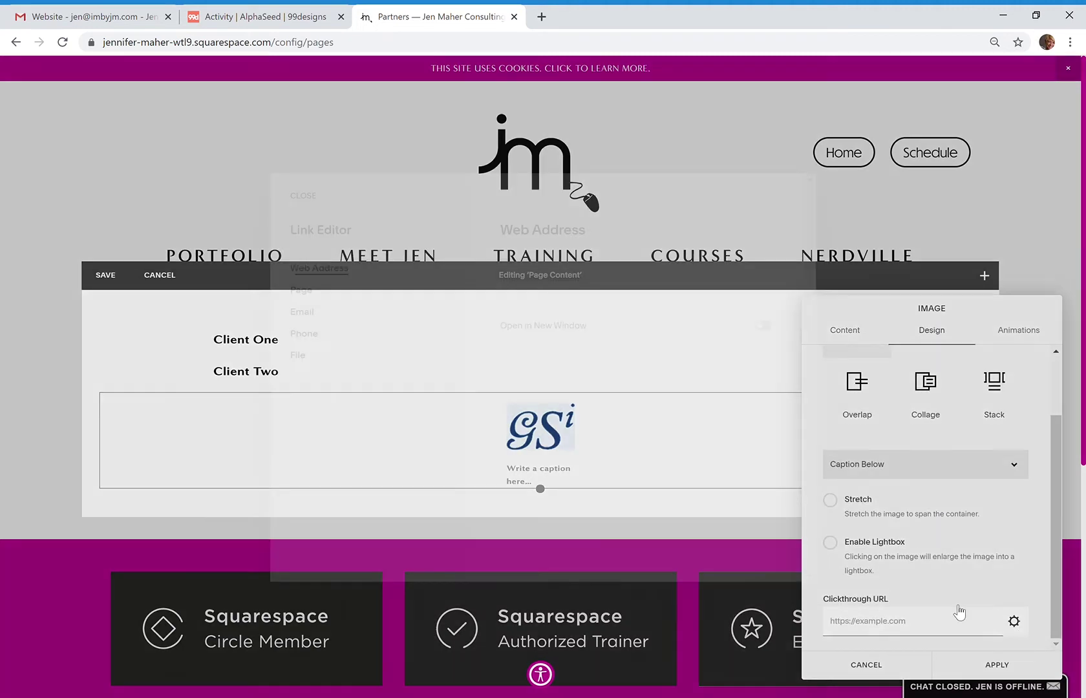
pyautogui.click(284, 285)
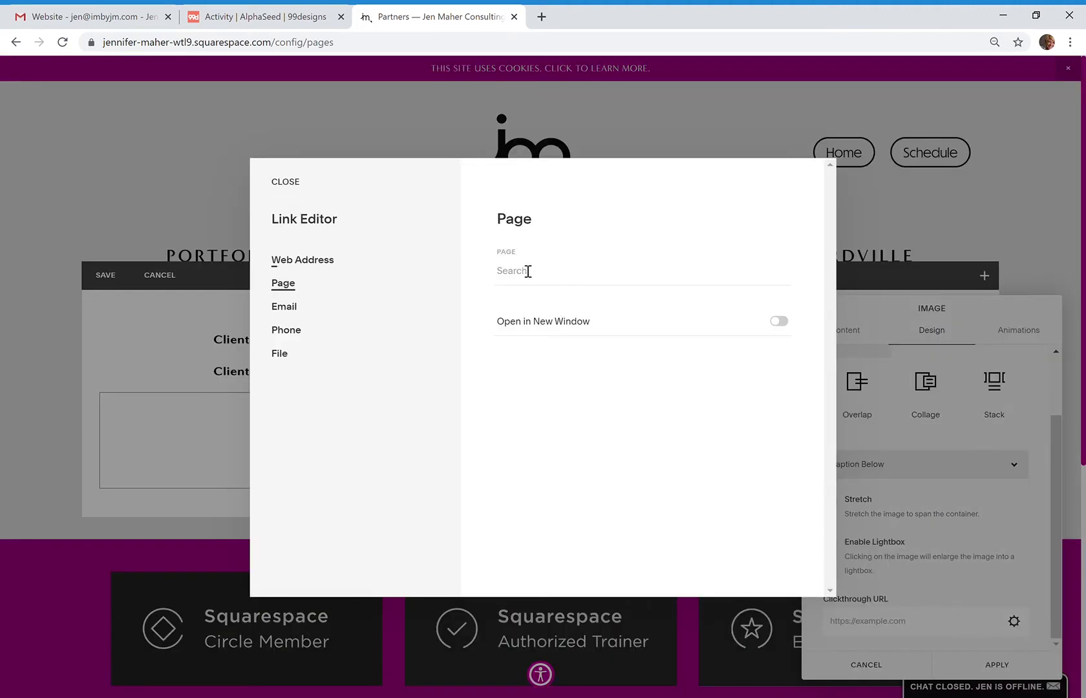
pyautogui.click(302, 178)
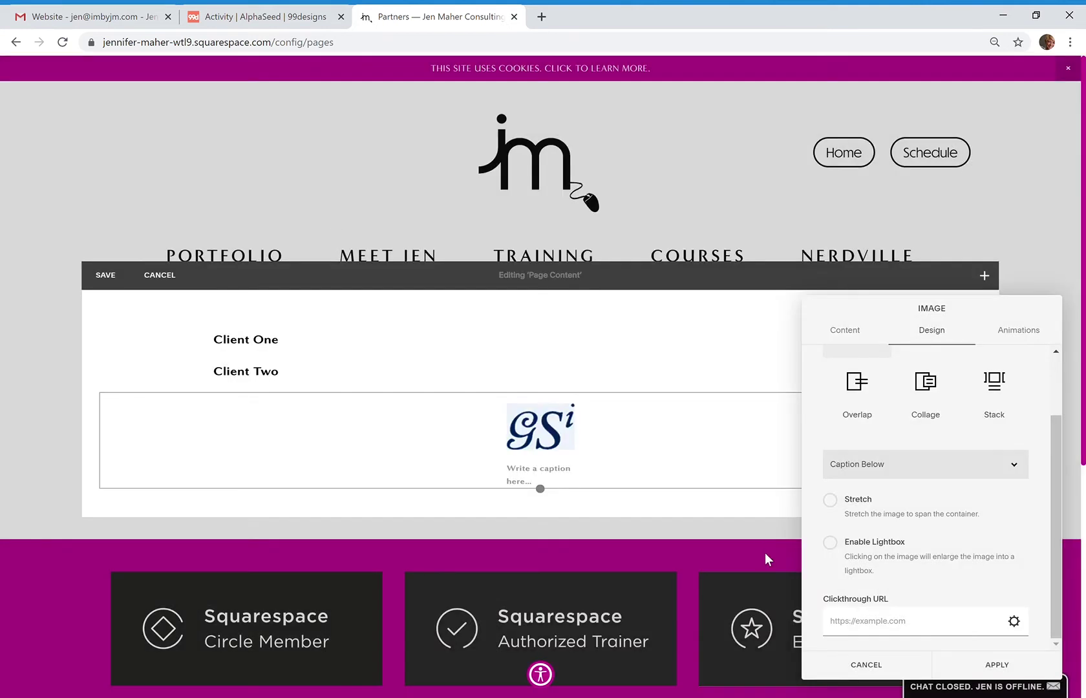
pyautogui.click(977, 666)
pyautogui.click(170, 280)
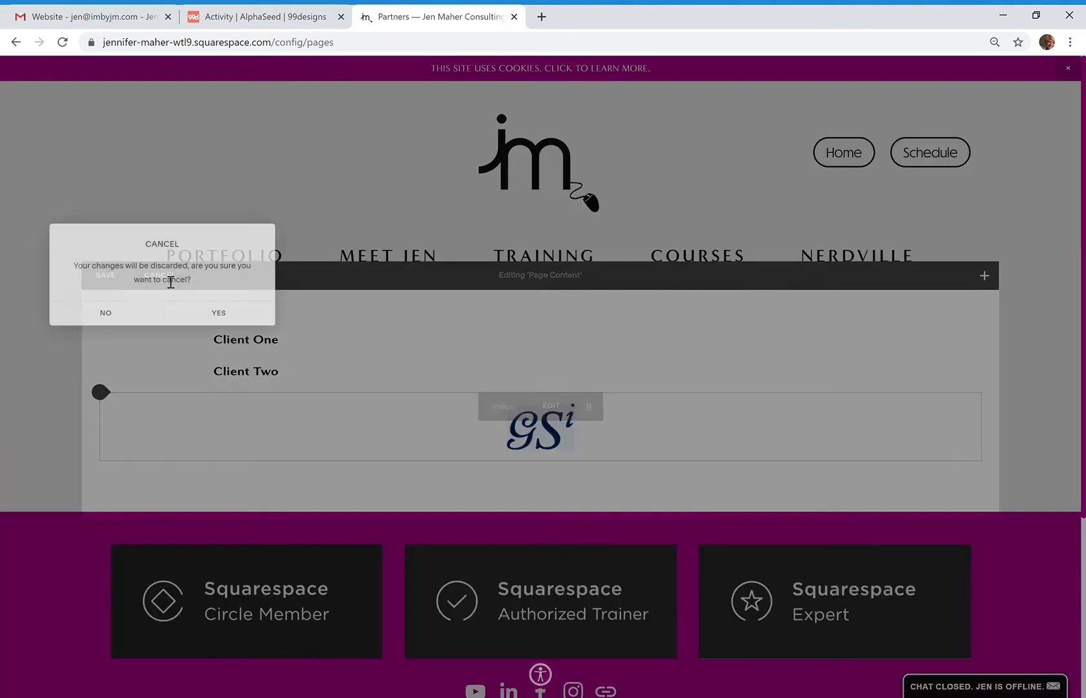
# Discard the Partners page edits and delete the Partners page.
pyautogui.click(222, 316)
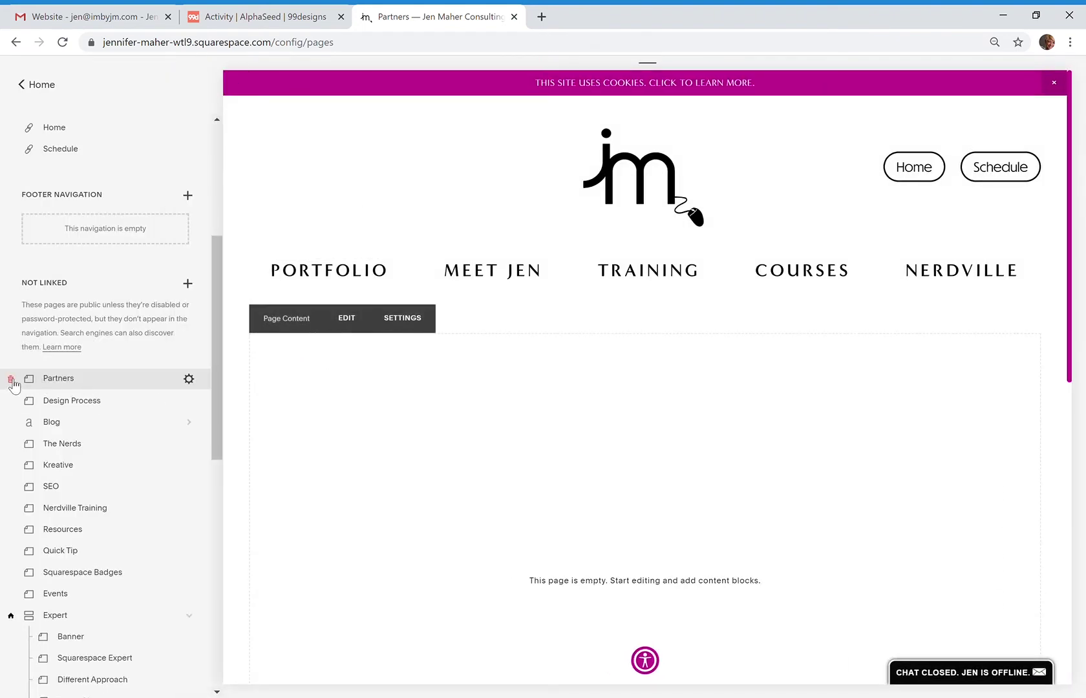
pyautogui.click(10, 380)
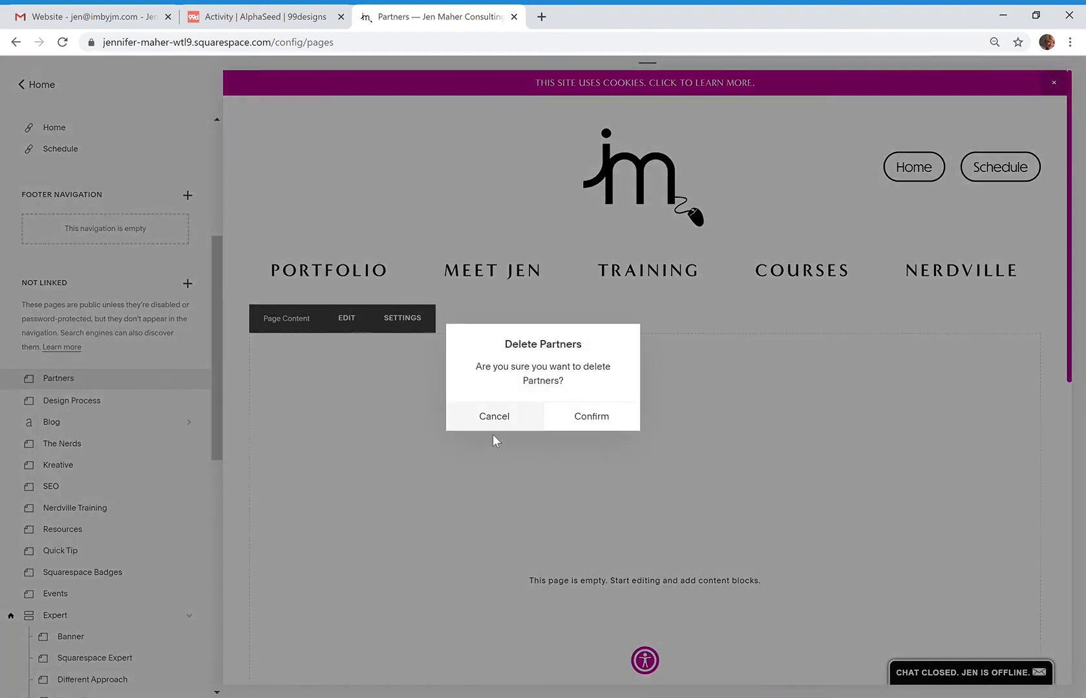
pyautogui.click(590, 417)
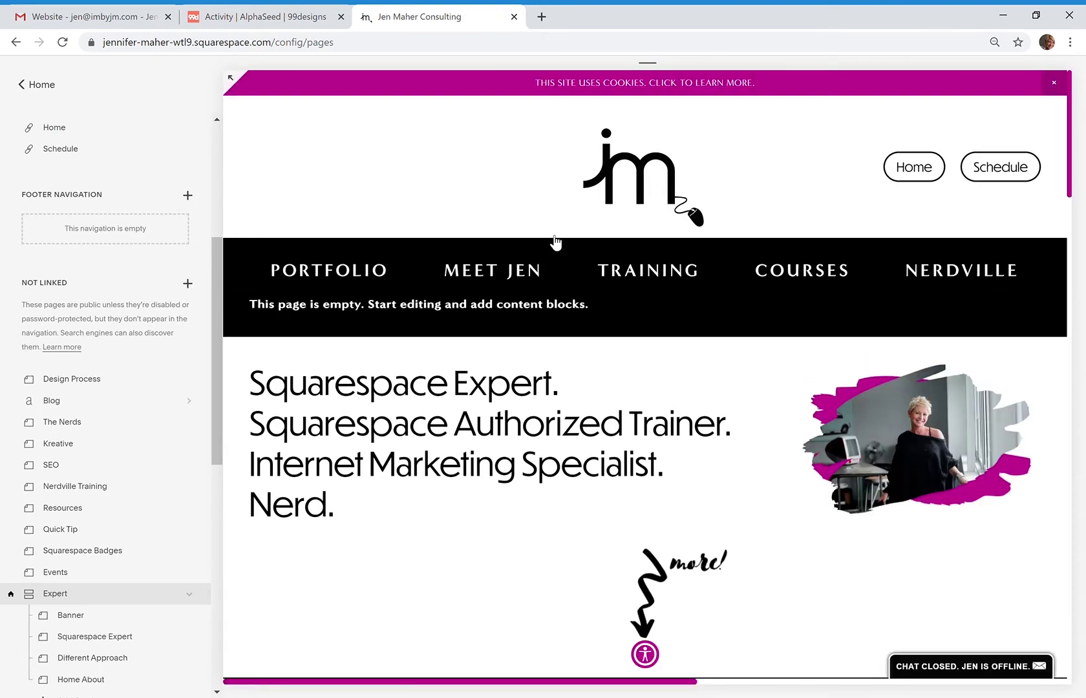
# Add another blank unlinked page and begin naming it 'Client One'.
pyautogui.click(188, 285)
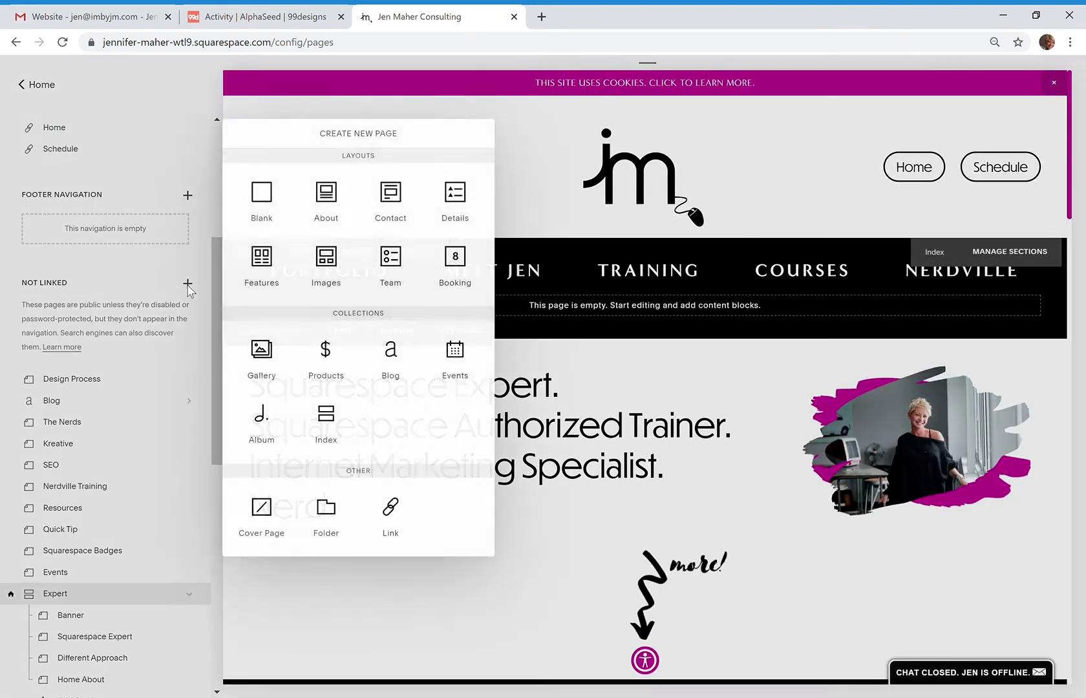
pyautogui.click(260, 194)
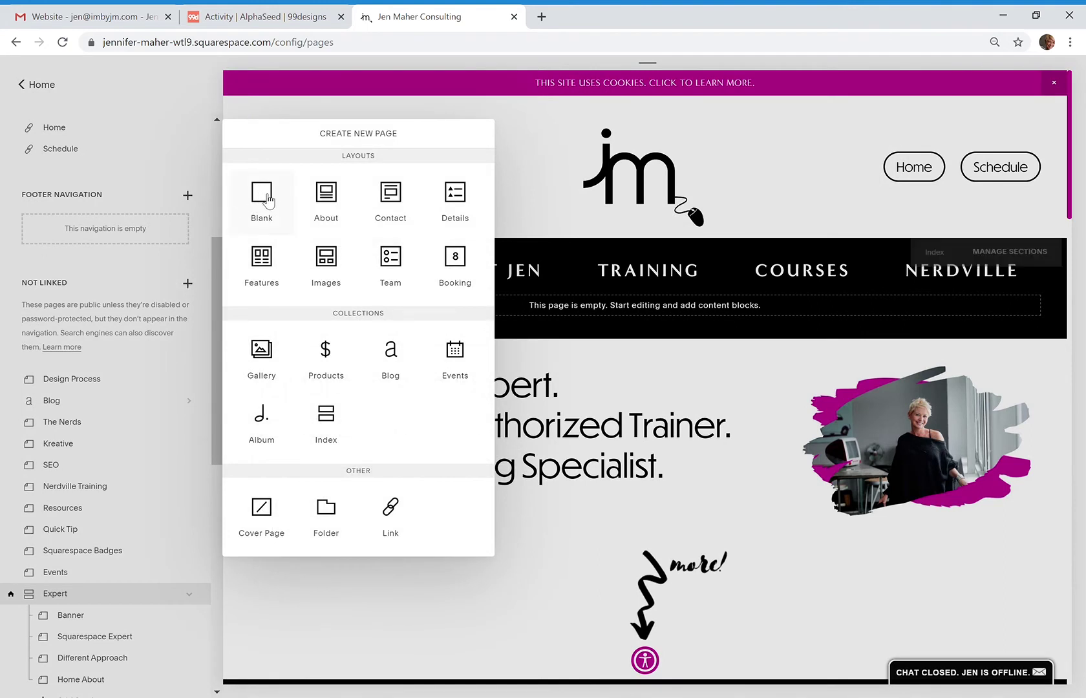
pyautogui.write('Client One')
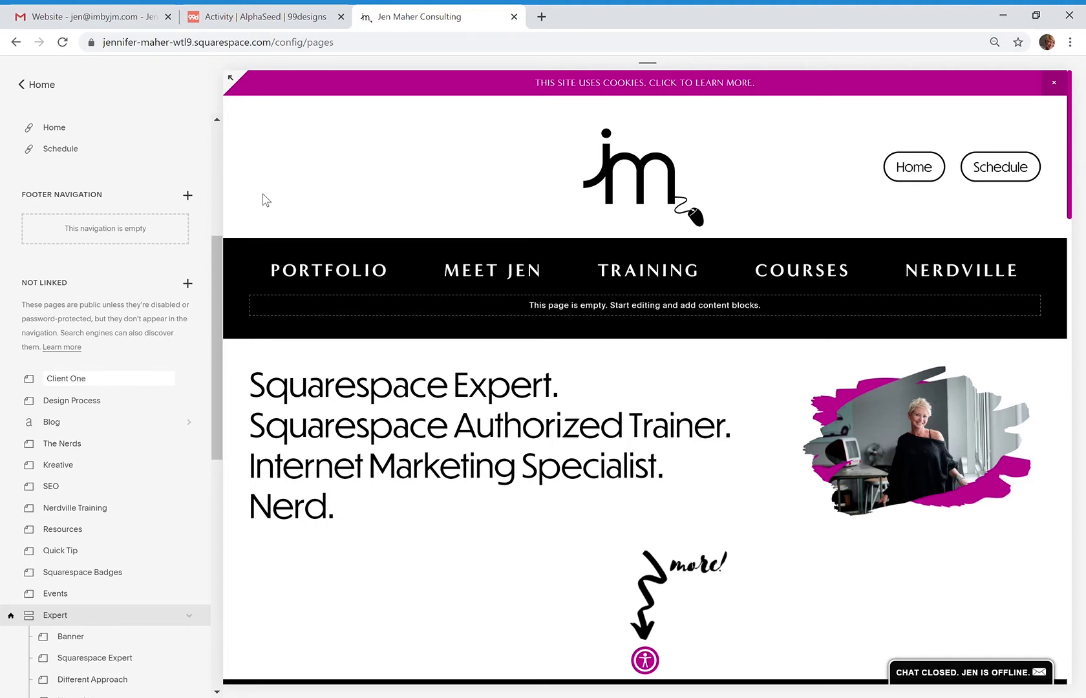
# Name the page Client One and set a page password in its settings.
pyautogui.press('Return')
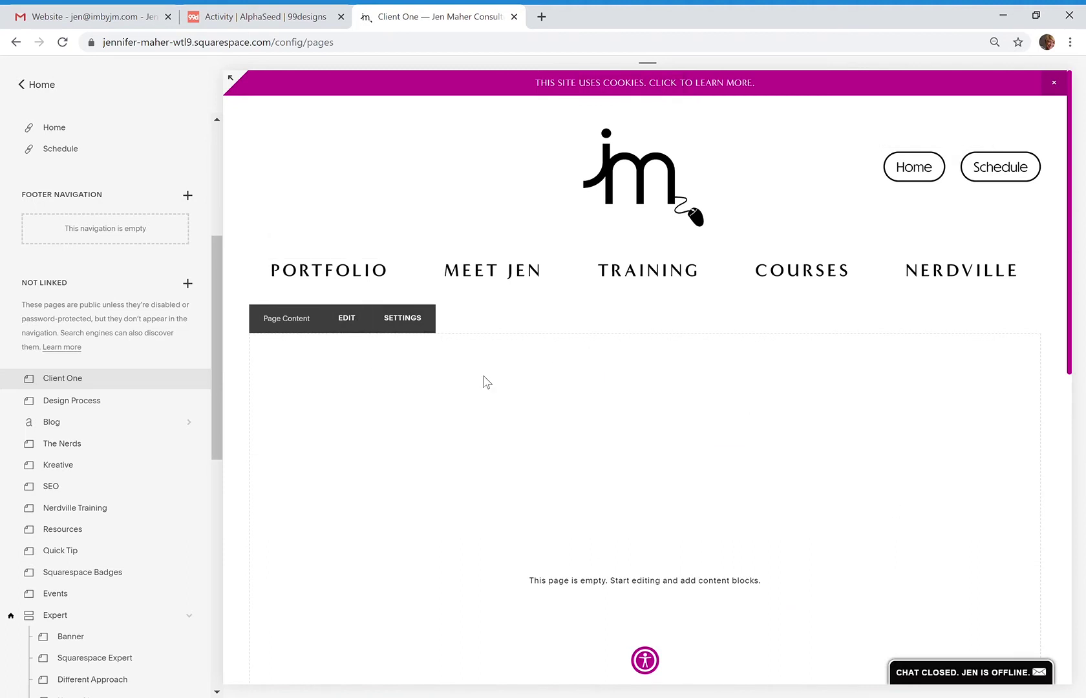
pyautogui.moveTo(190, 380)
pyautogui.click(189, 380)
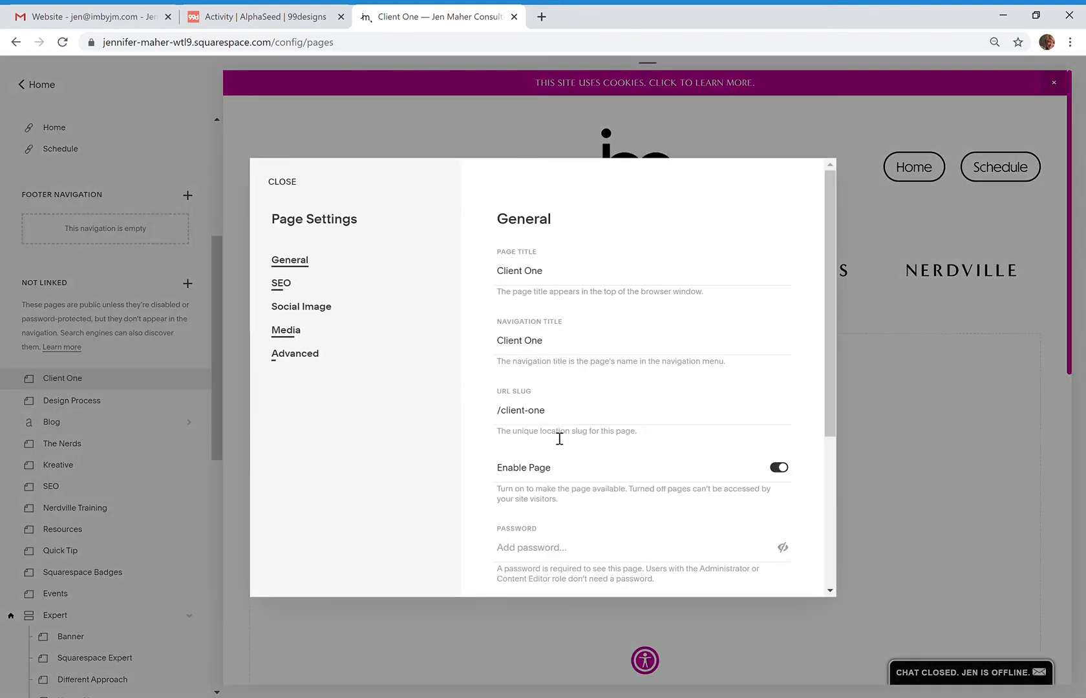
pyautogui.scroll(-4, 621, 485)
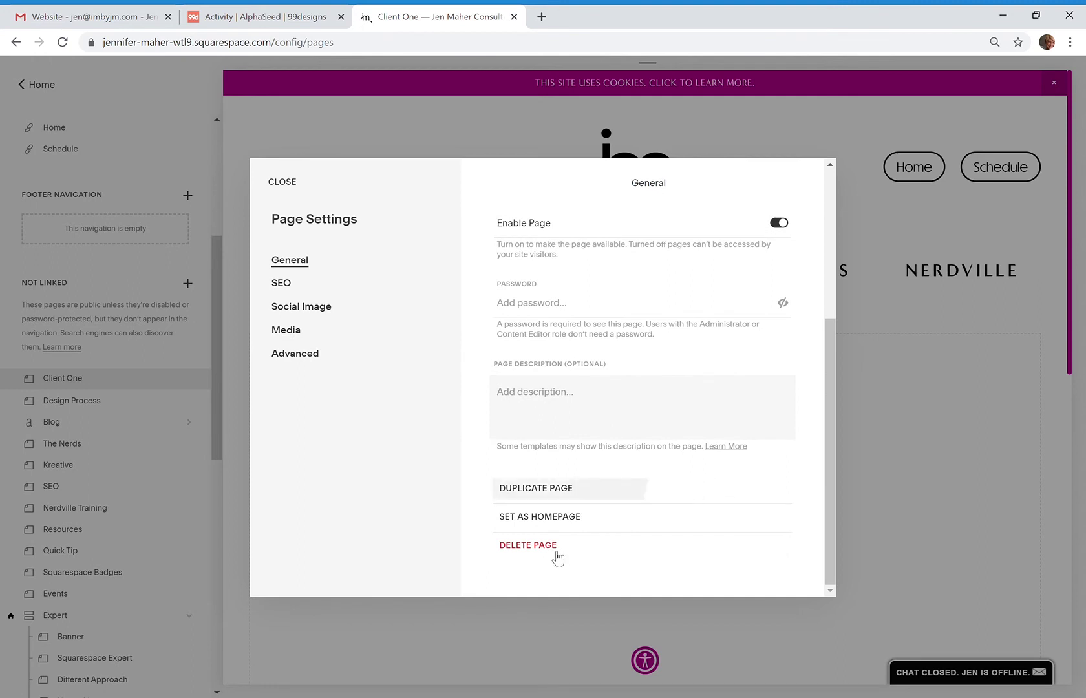
pyautogui.scroll(1, 543, 362)
pyautogui.click(533, 381)
pyautogui.write('••')
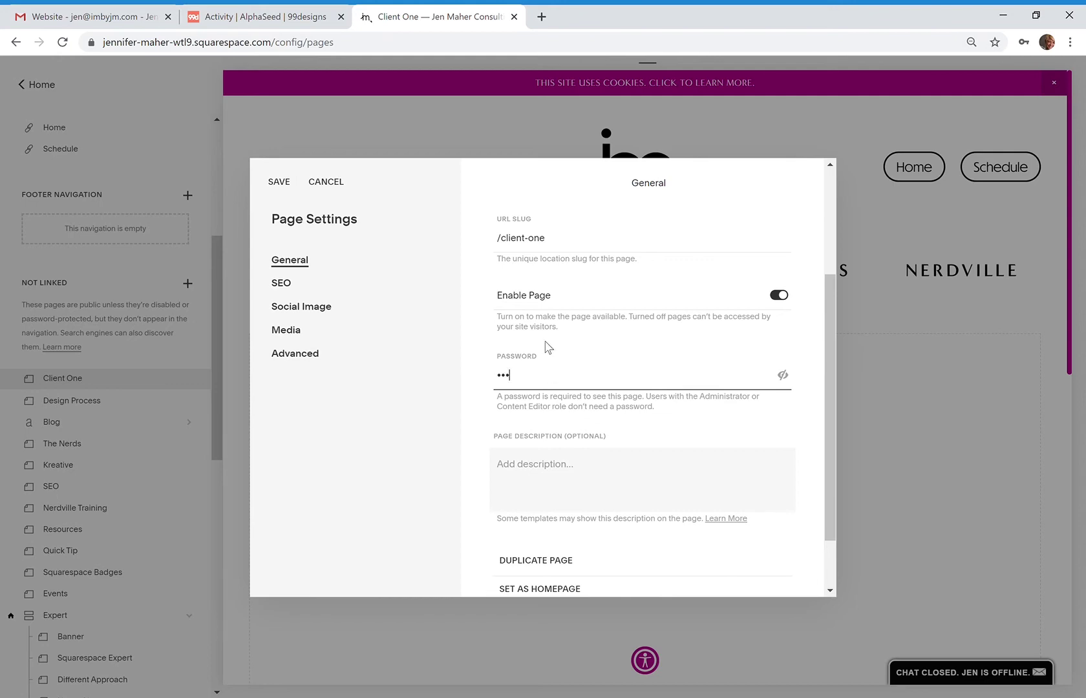
pyautogui.click(280, 182)
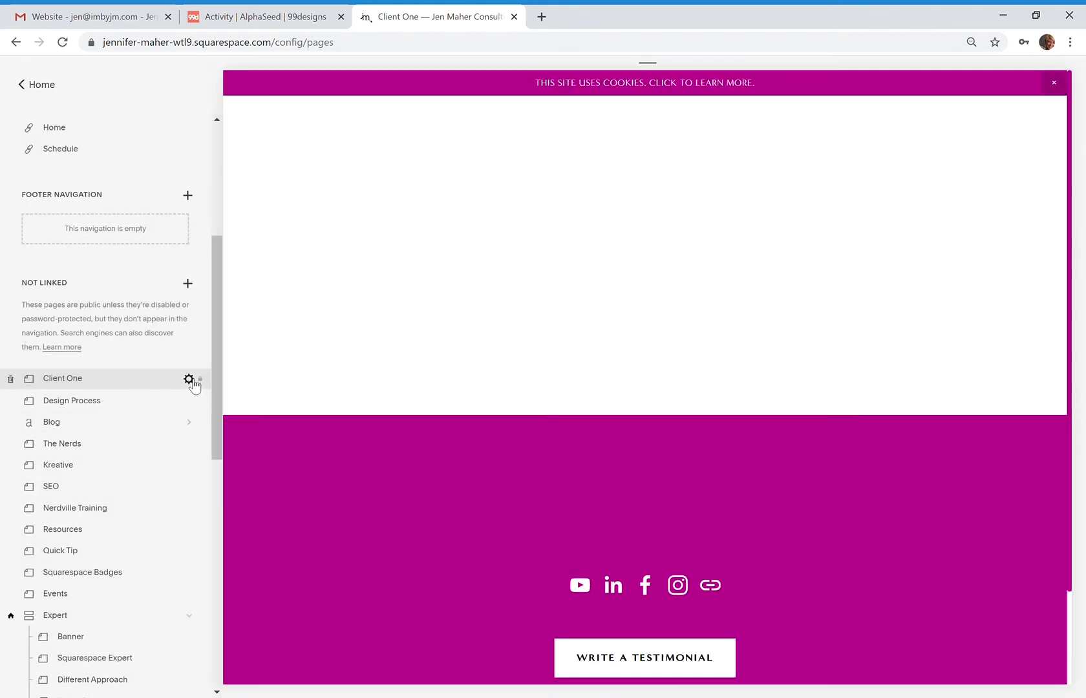
# Reopen and close the Client One page settings, then open a new browser tab.
pyautogui.click(194, 383)
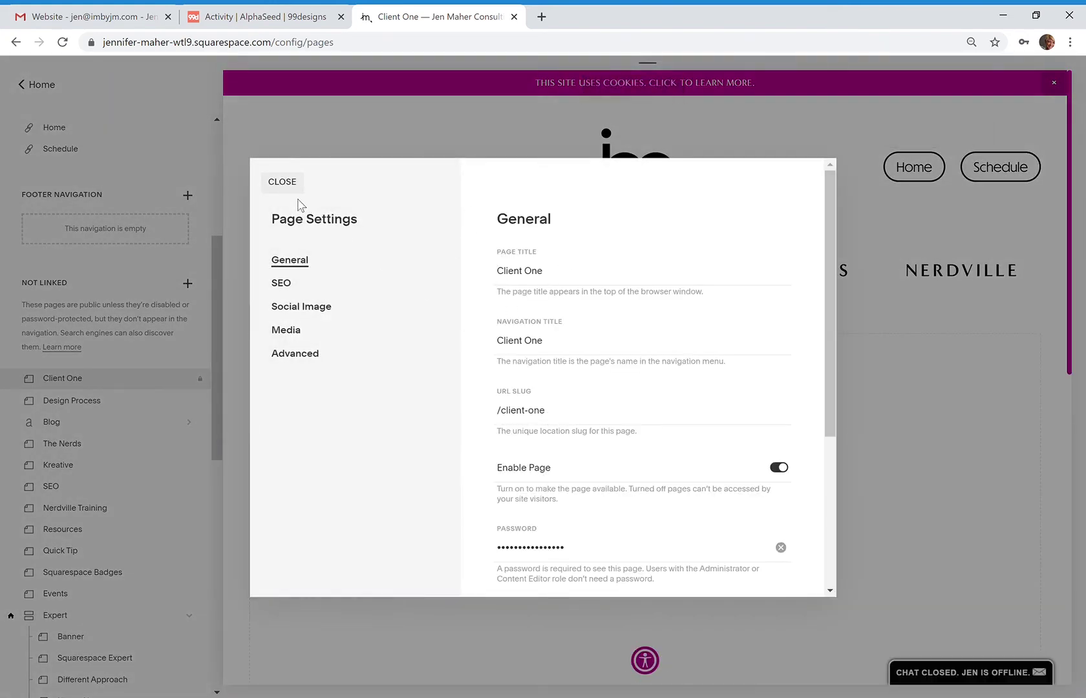
pyautogui.click(283, 182)
pyautogui.click(542, 18)
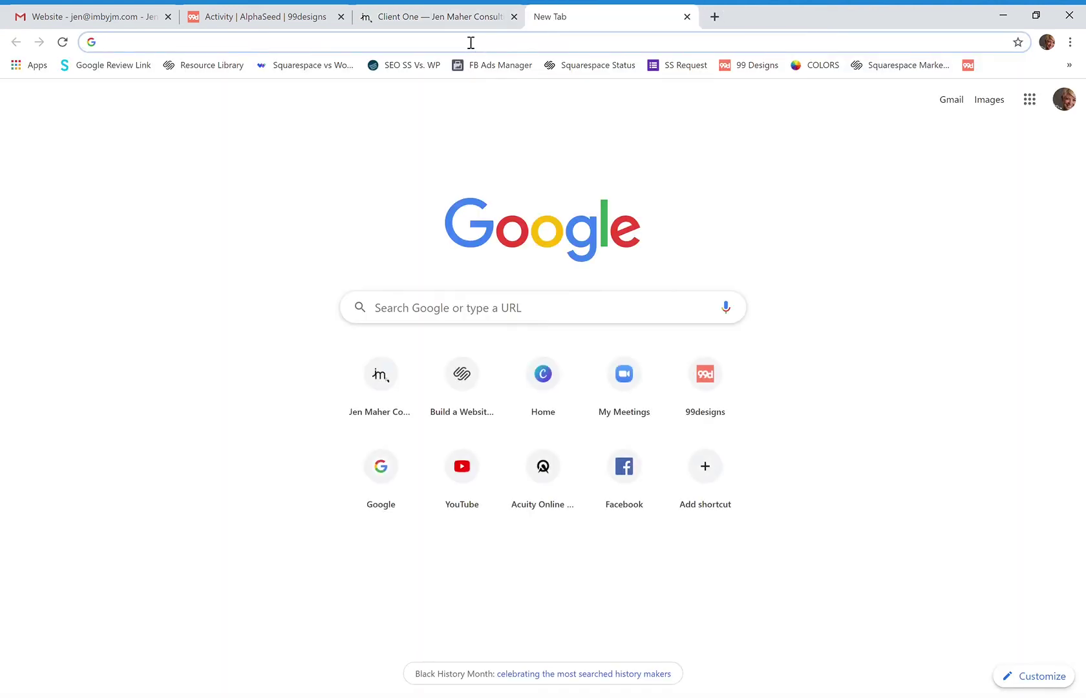
# Load jenmaher.expert/client-one live, unlock it with the page password, and close the tab.
pyautogui.write('jenmaher.expert')
pyautogui.press('Return')
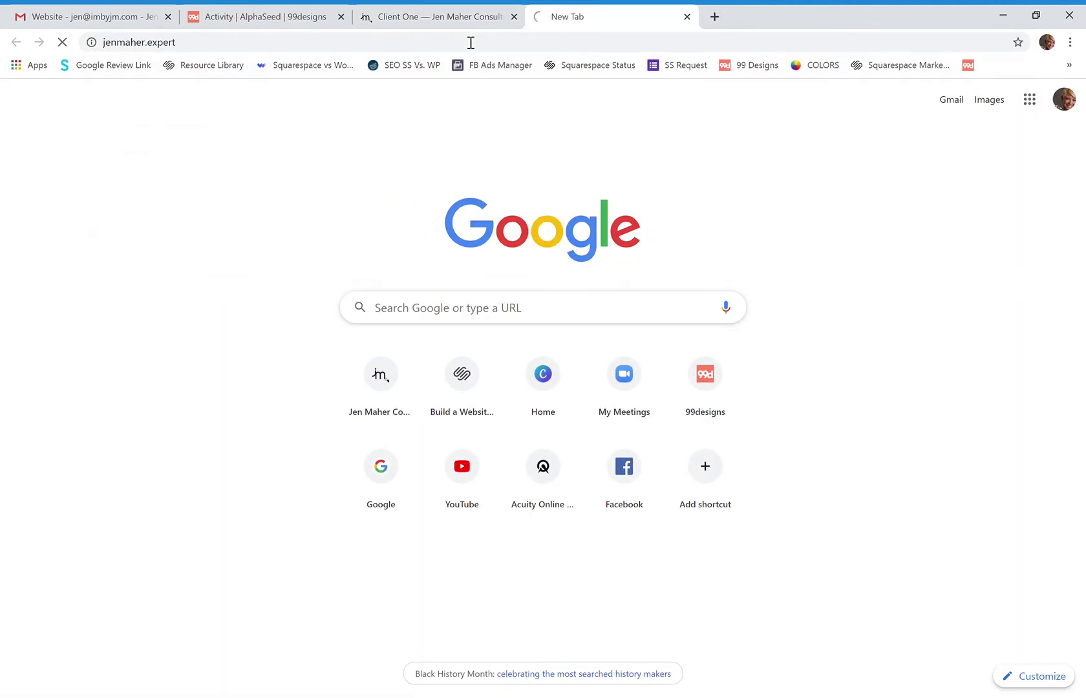
pyautogui.click(194, 50)
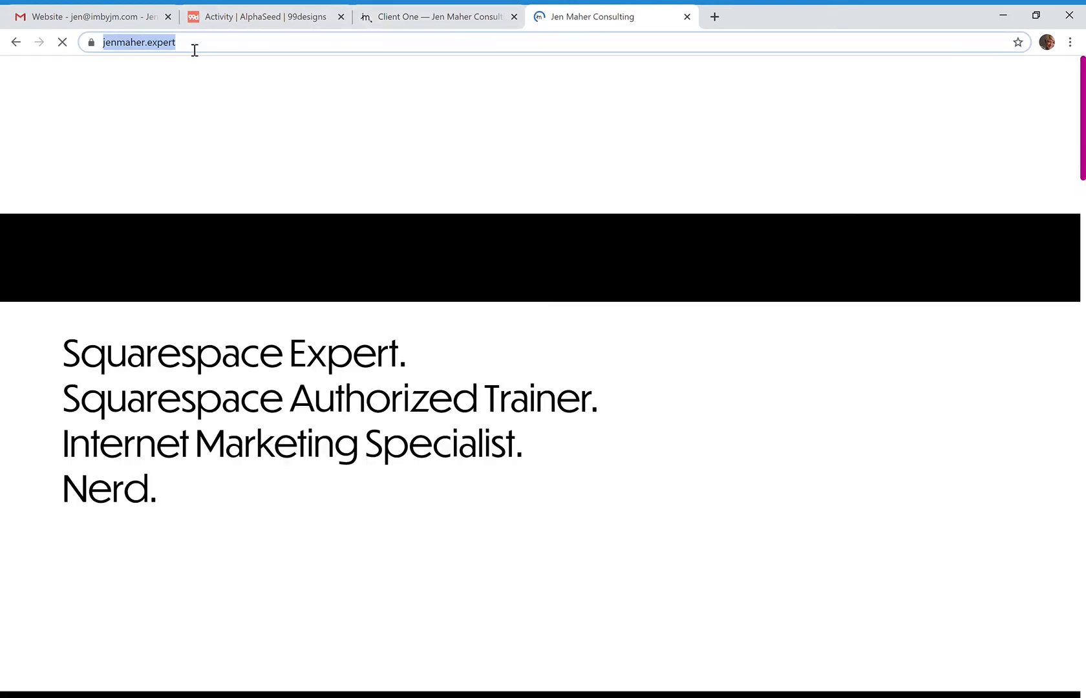
pyautogui.click(198, 46)
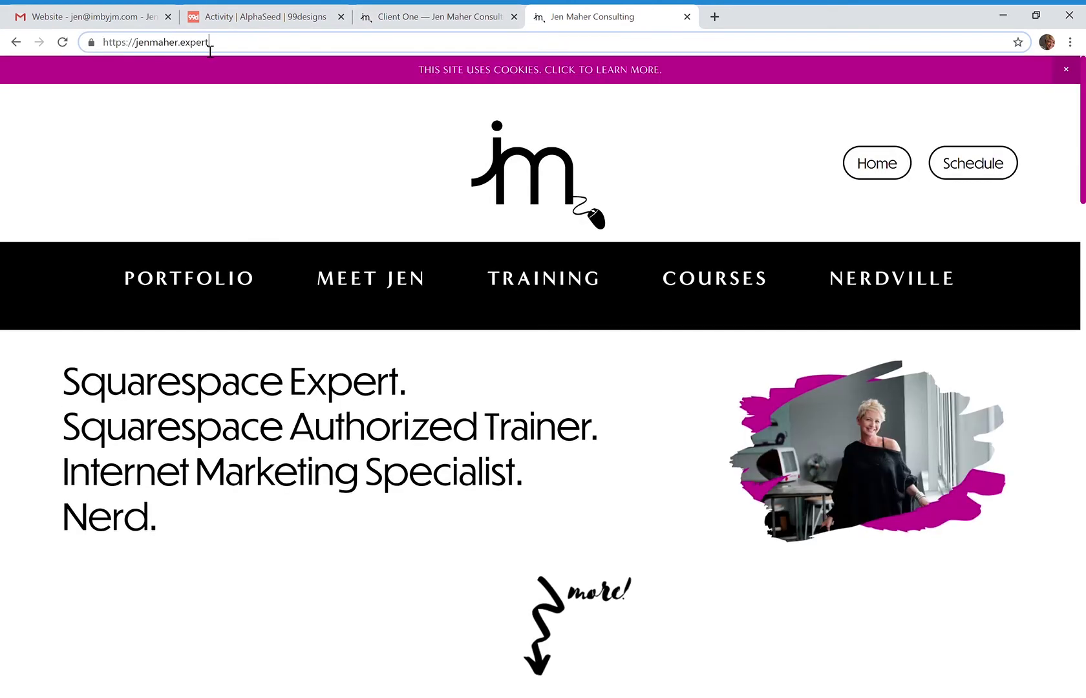
pyautogui.write('/client-one')
pyautogui.press('Return')
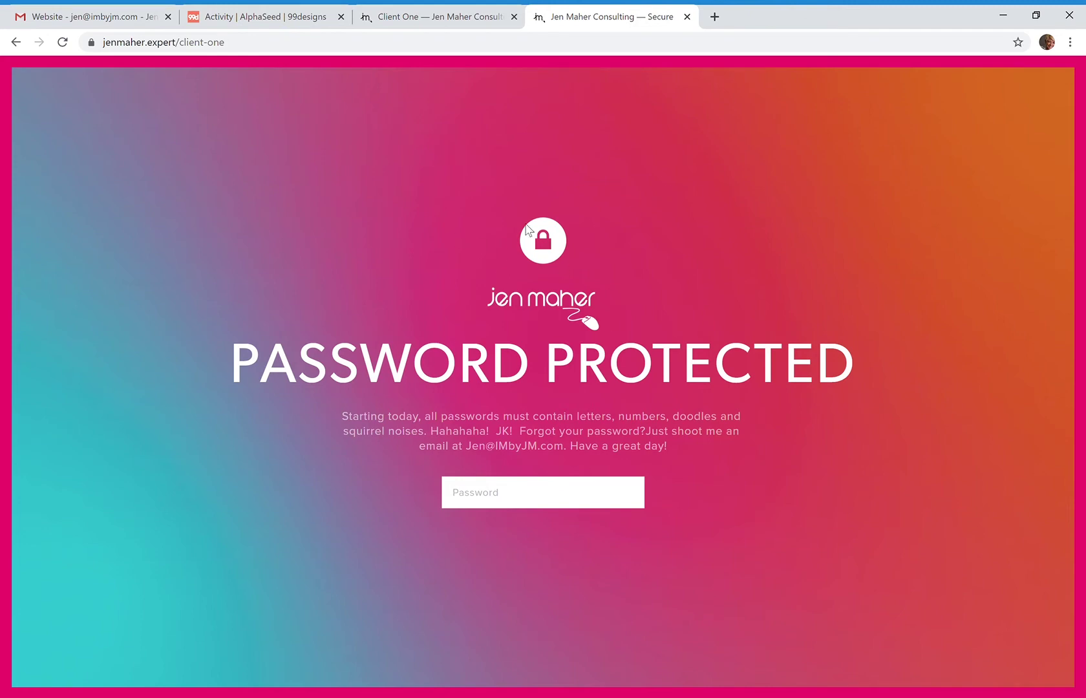
pyautogui.write('••')
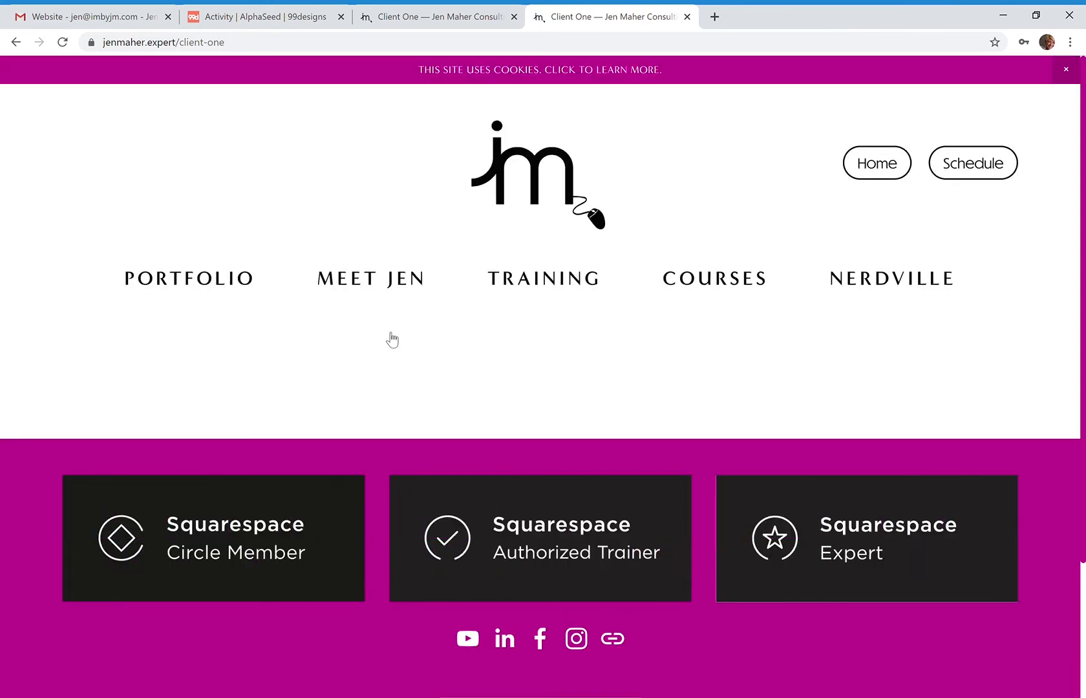
pyautogui.click(687, 17)
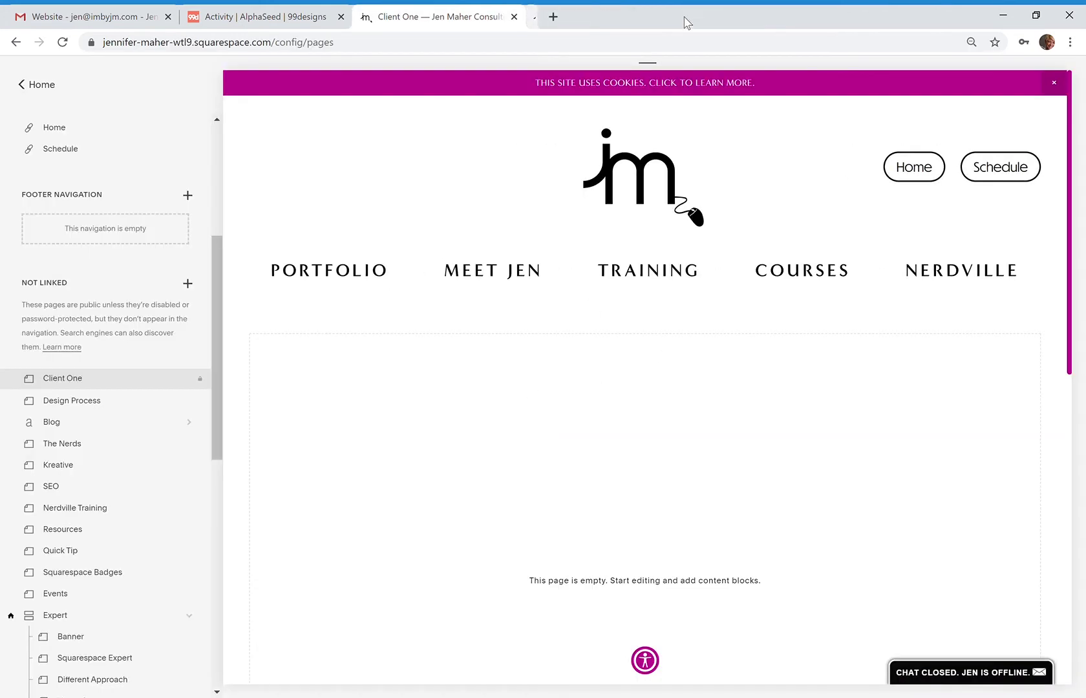
# Add a blank unlinked page named Client Two.
pyautogui.click(188, 284)
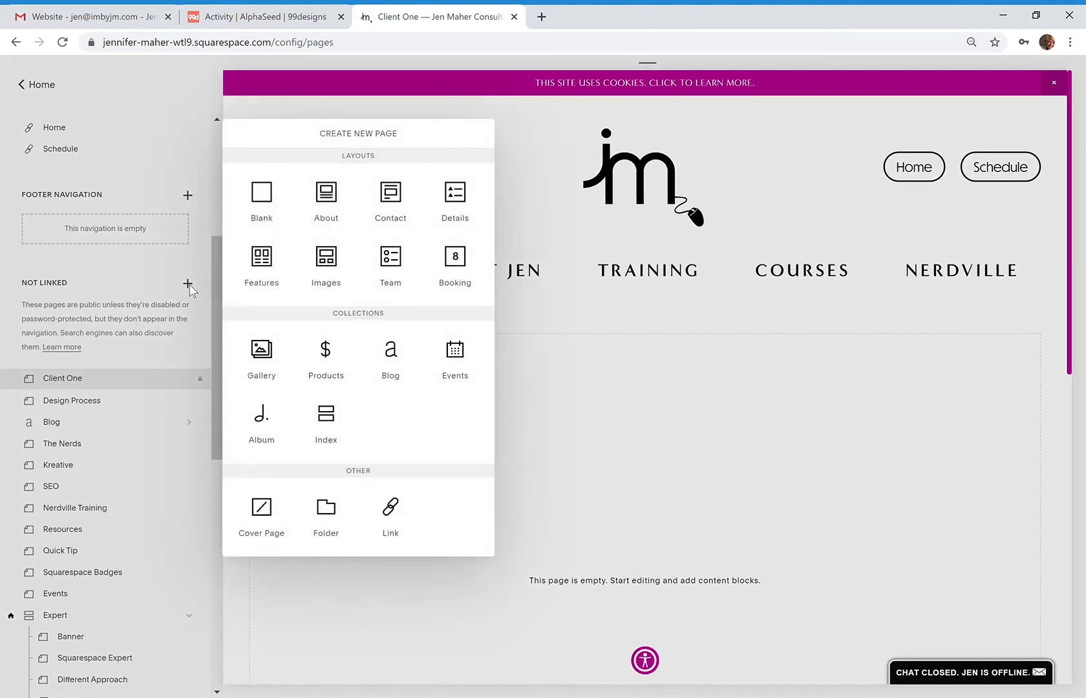
pyautogui.click(258, 198)
pyautogui.write('Client Two')
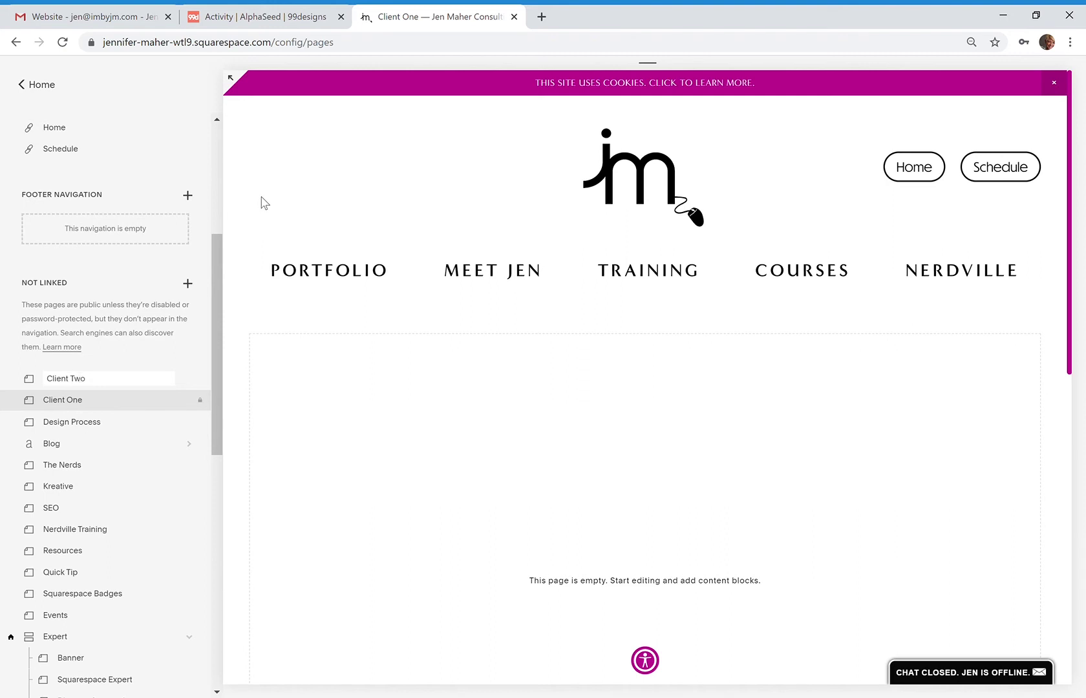
pyautogui.press('Return')
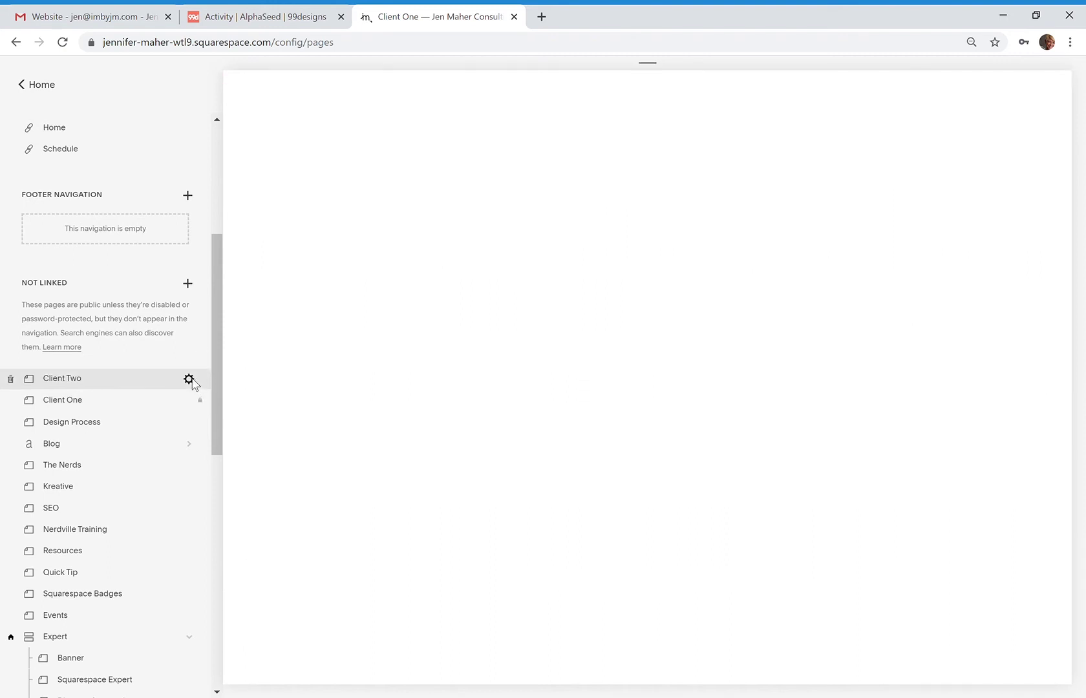
# Set and save a password in the Client Two page settings.
pyautogui.click(189, 379)
pyautogui.scroll(-2, 569, 485)
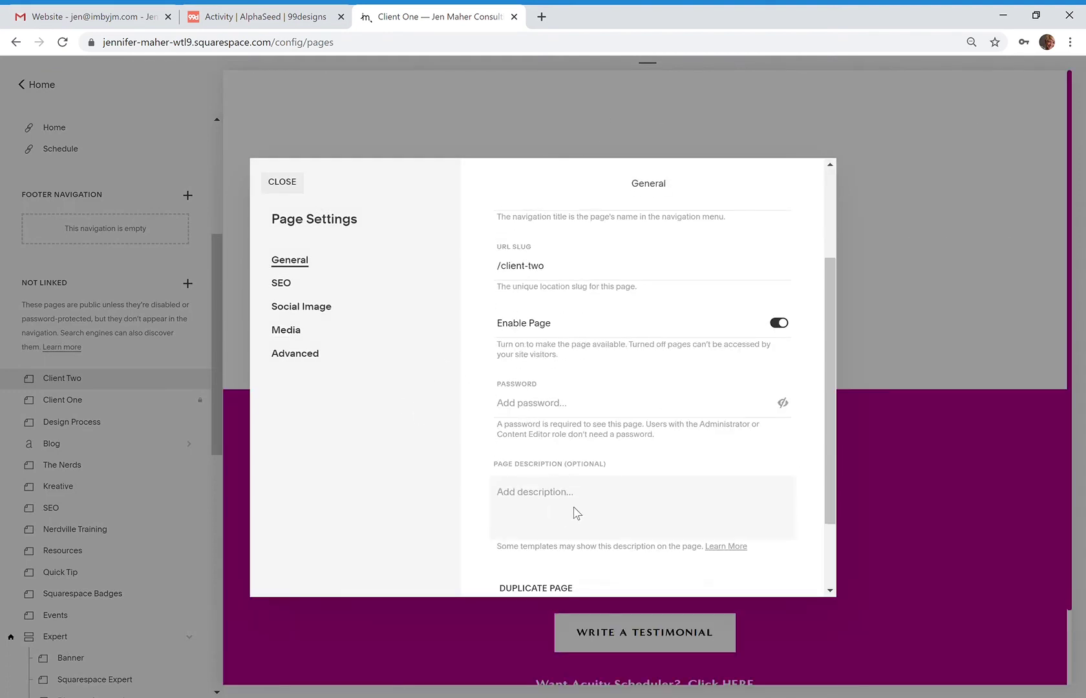
pyautogui.click(567, 416)
pyautogui.write('p')
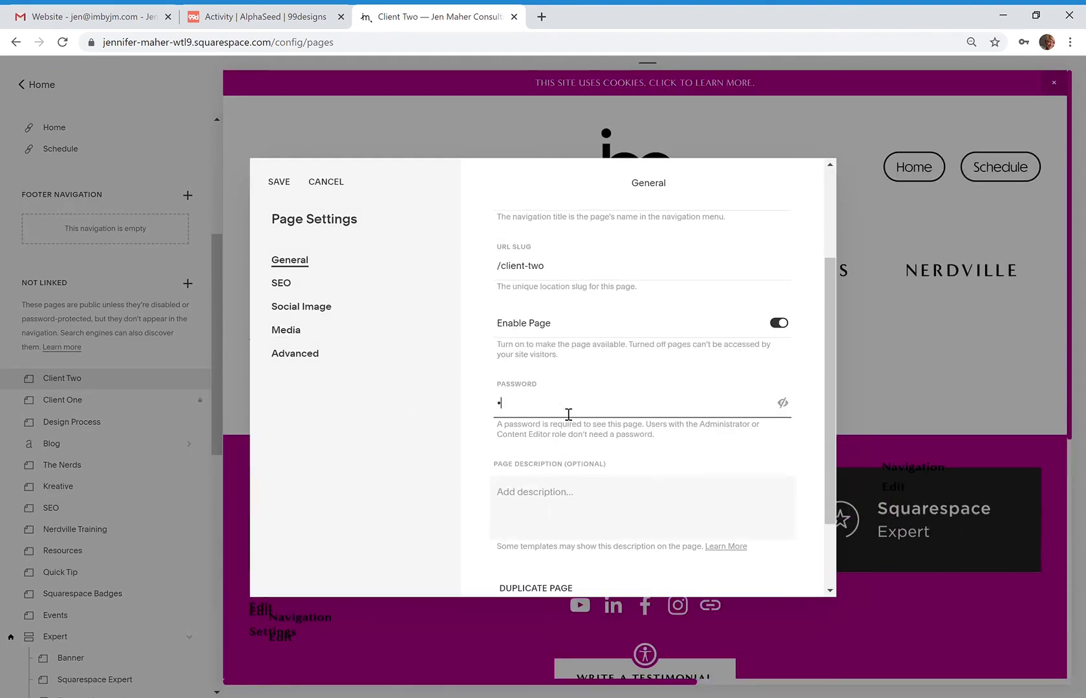
pyautogui.write('a')
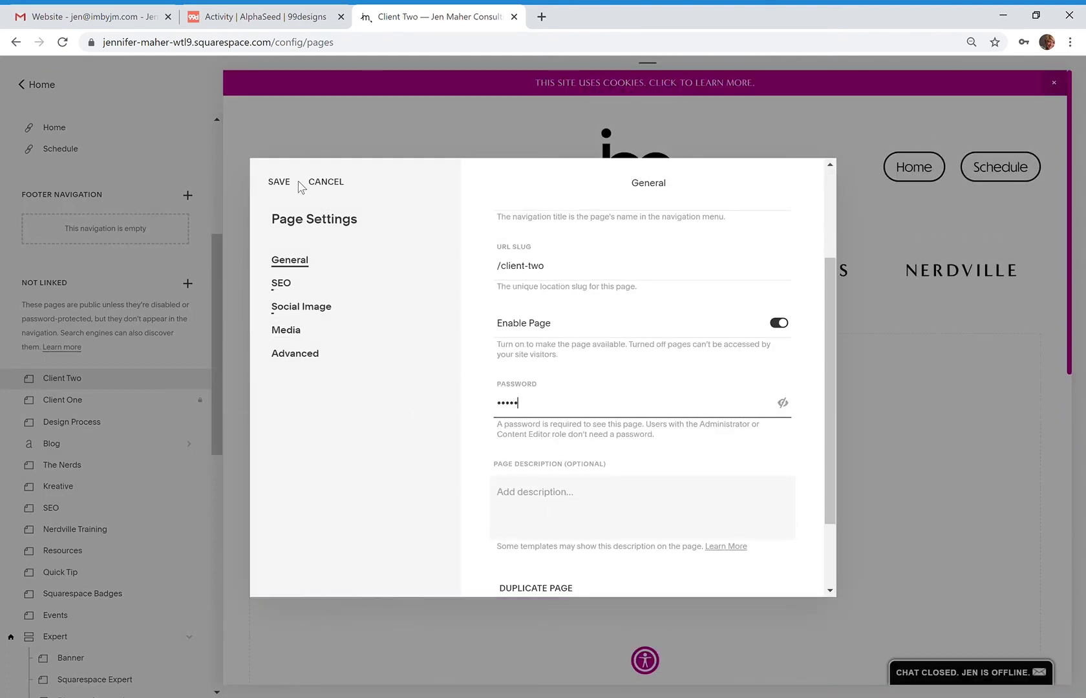
pyautogui.click(282, 181)
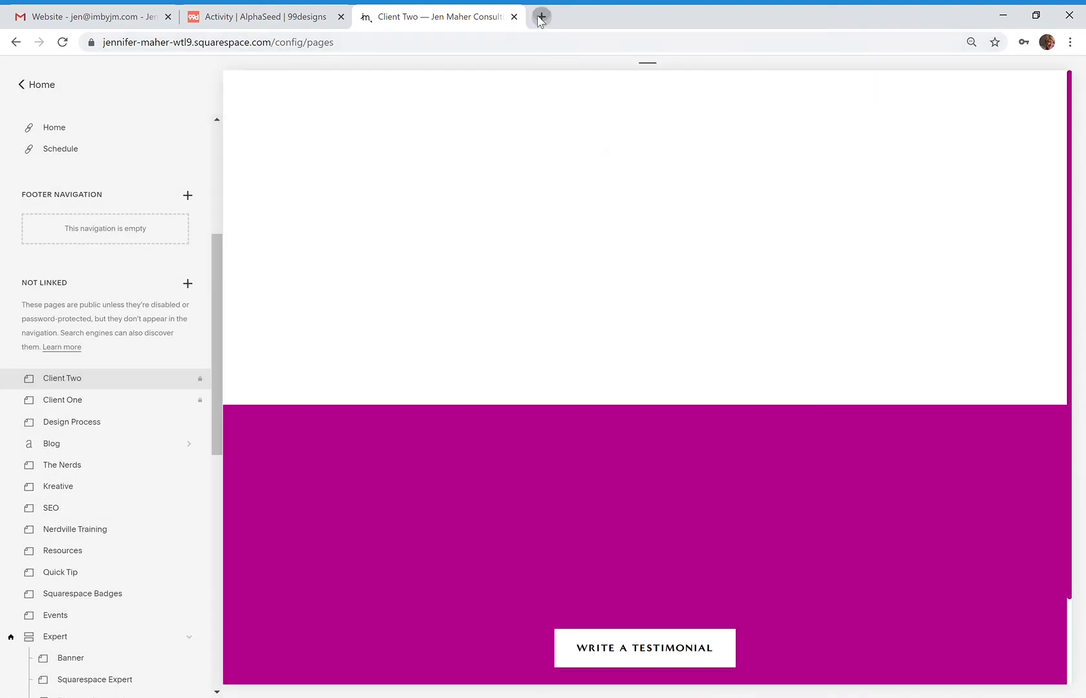
# Load jenmaher.expert/client-two in a new browser tab.
pyautogui.click(541, 16)
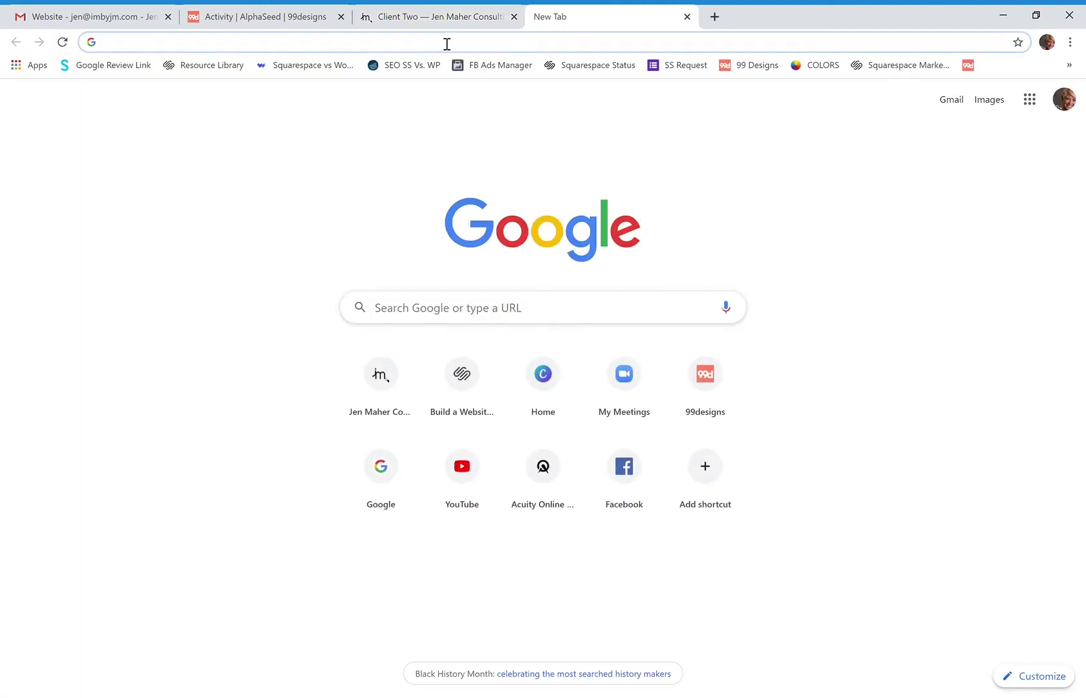
pyautogui.write('jen')
pyautogui.press('Right')
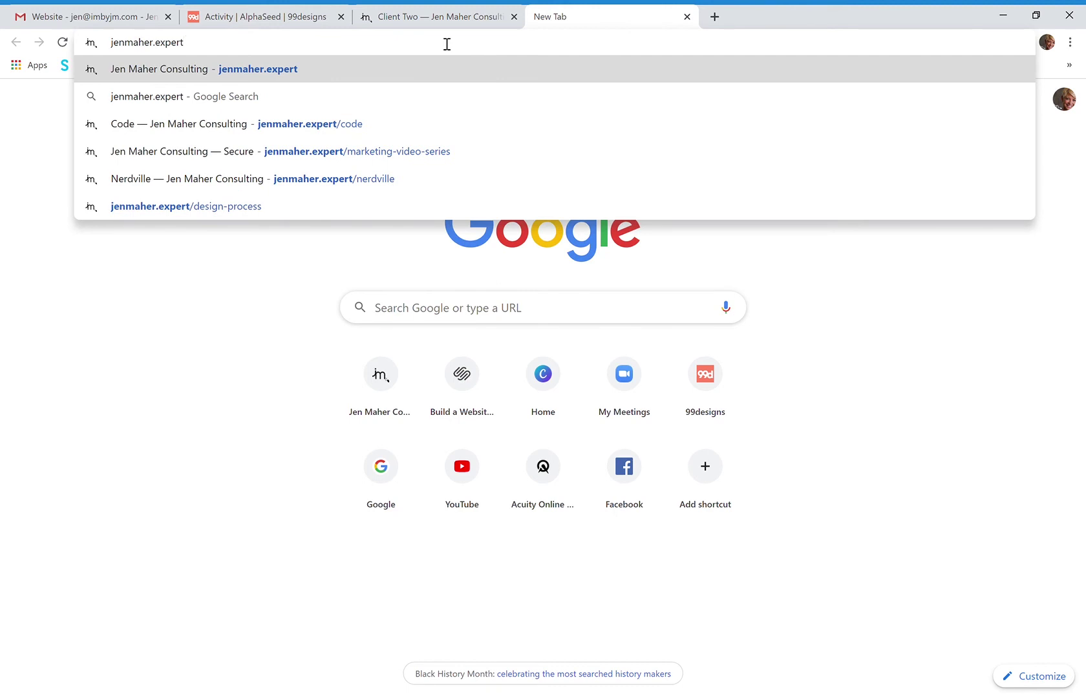
pyautogui.write('/client')
pyautogui.write('-two')
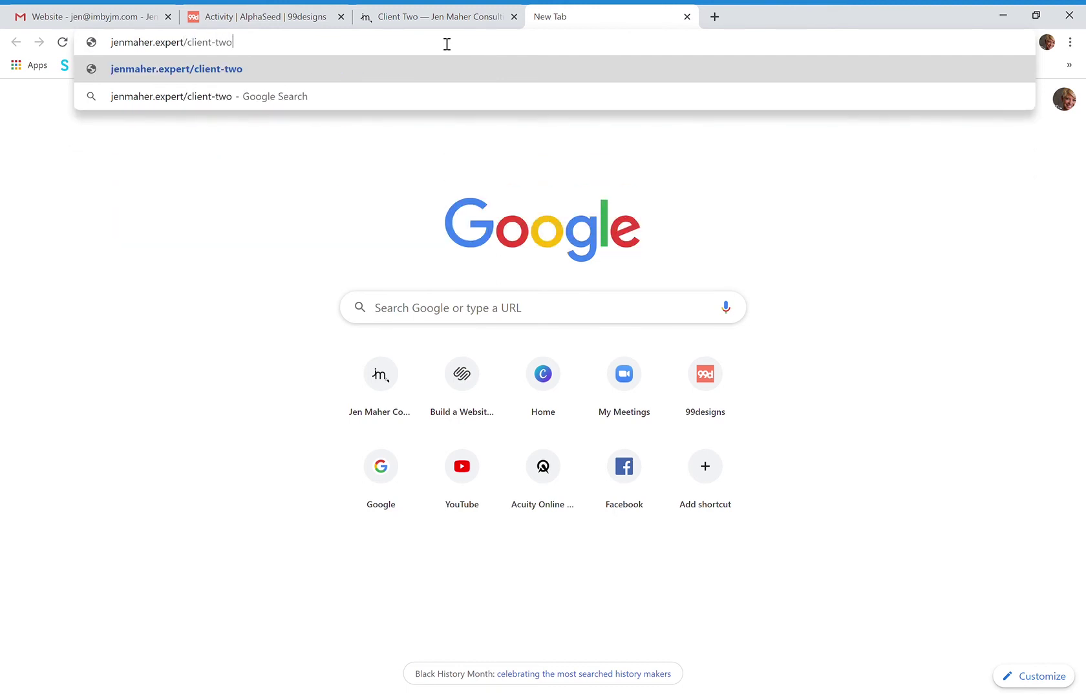
pyautogui.press('Return')
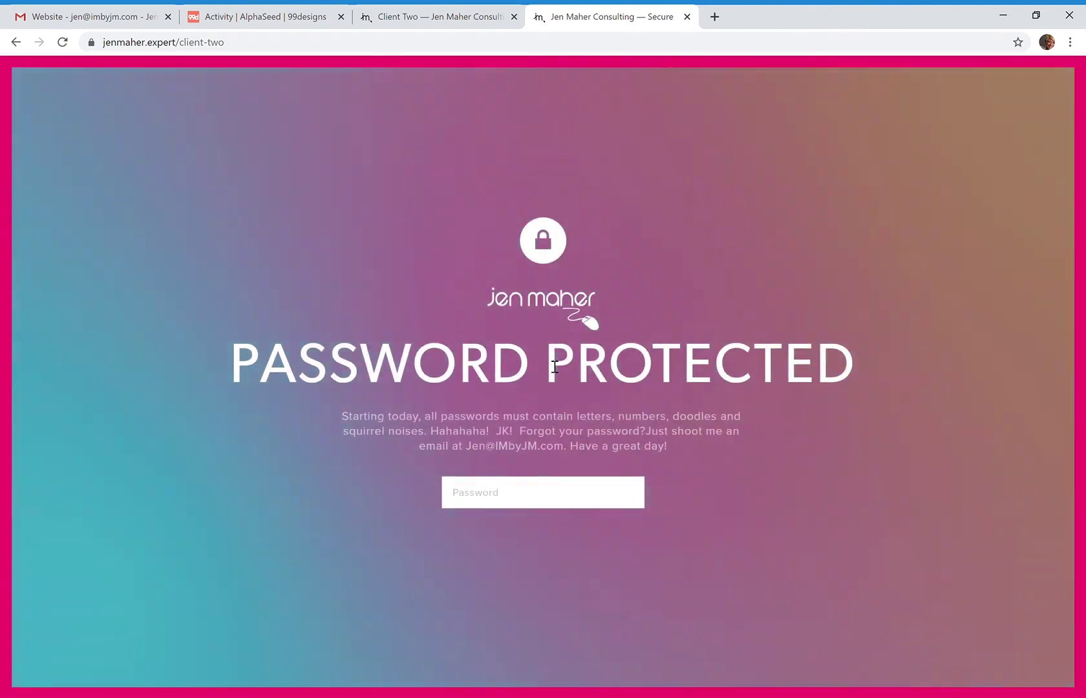
# Unlock the client-two lock screen with the password, then close the tab.
pyautogui.click(485, 498)
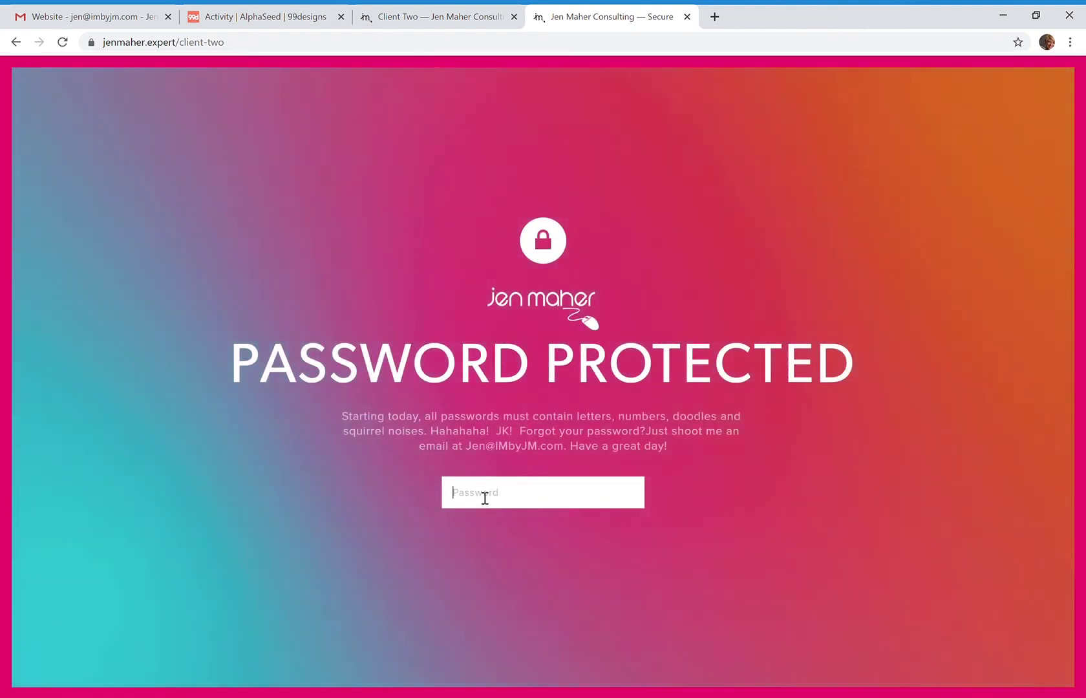
pyautogui.write('••')
pyautogui.click(632, 495)
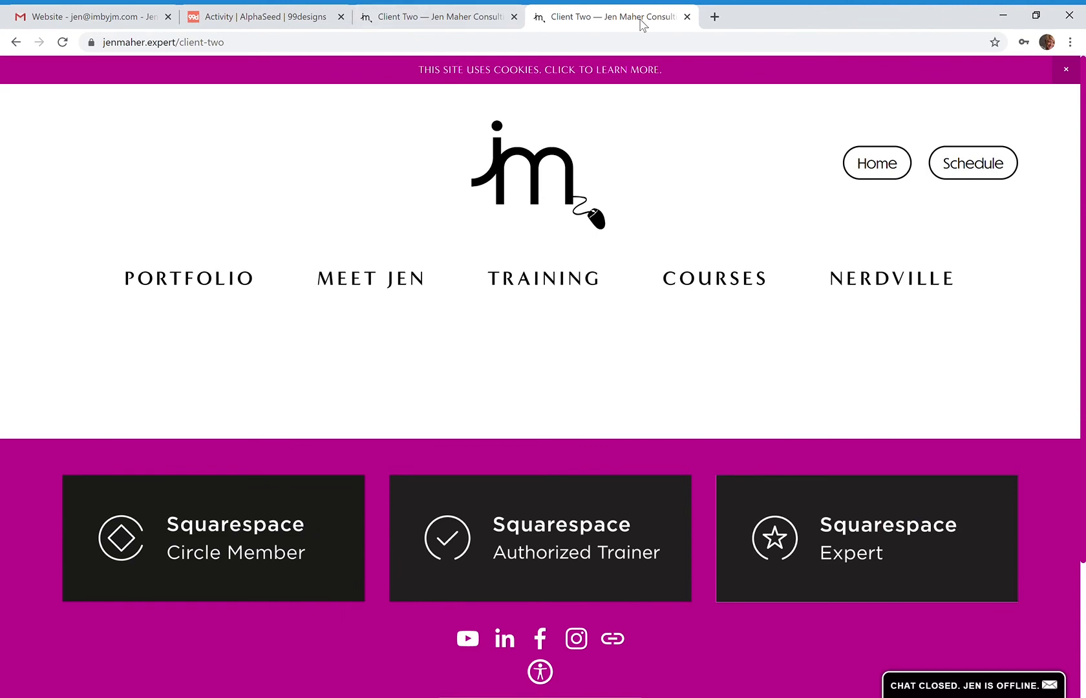
pyautogui.click(687, 17)
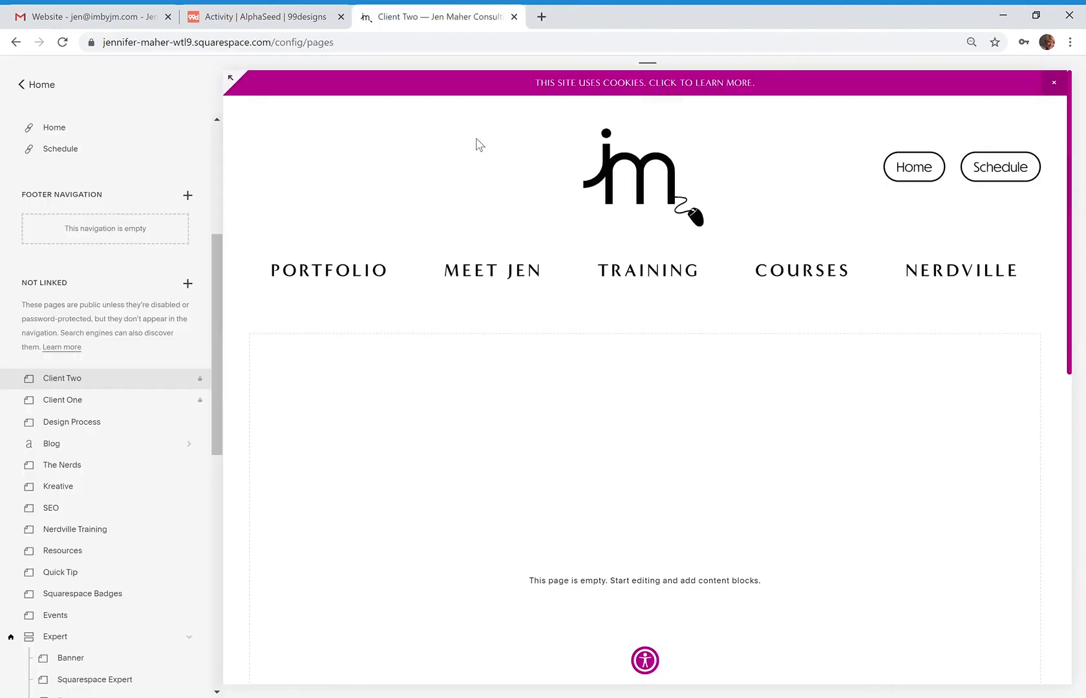
# Go from the pages list to Design > Lock Screen and view its layout choices.
pyautogui.scroll(3, 120, 387)
pyautogui.scroll(1, 120, 387)
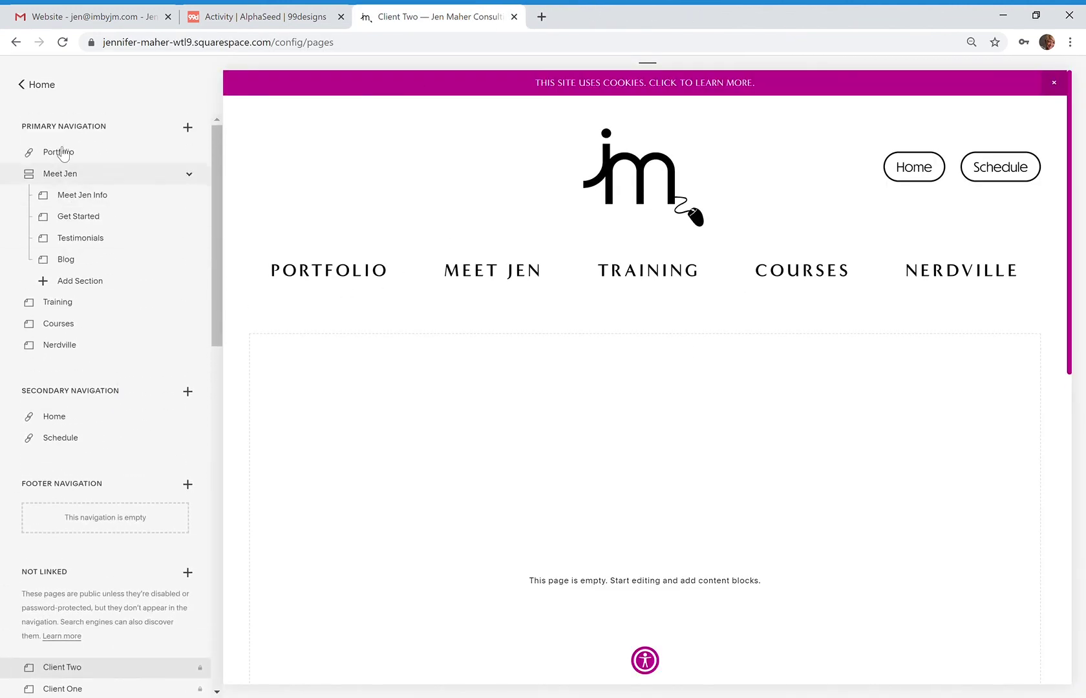
pyautogui.click(47, 89)
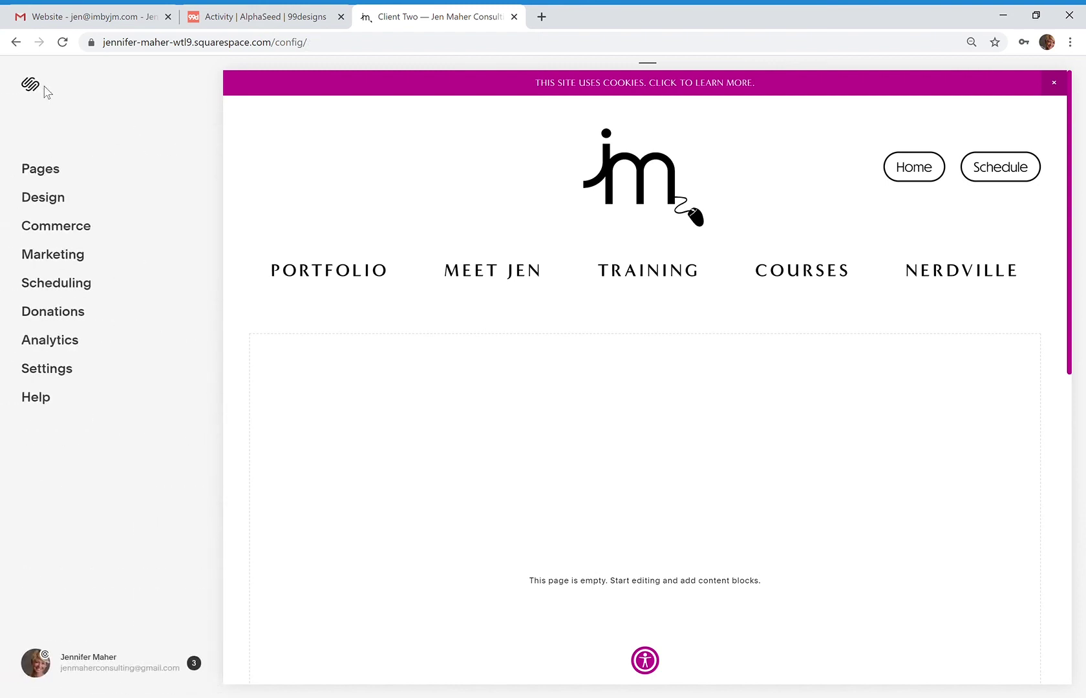
pyautogui.click(53, 199)
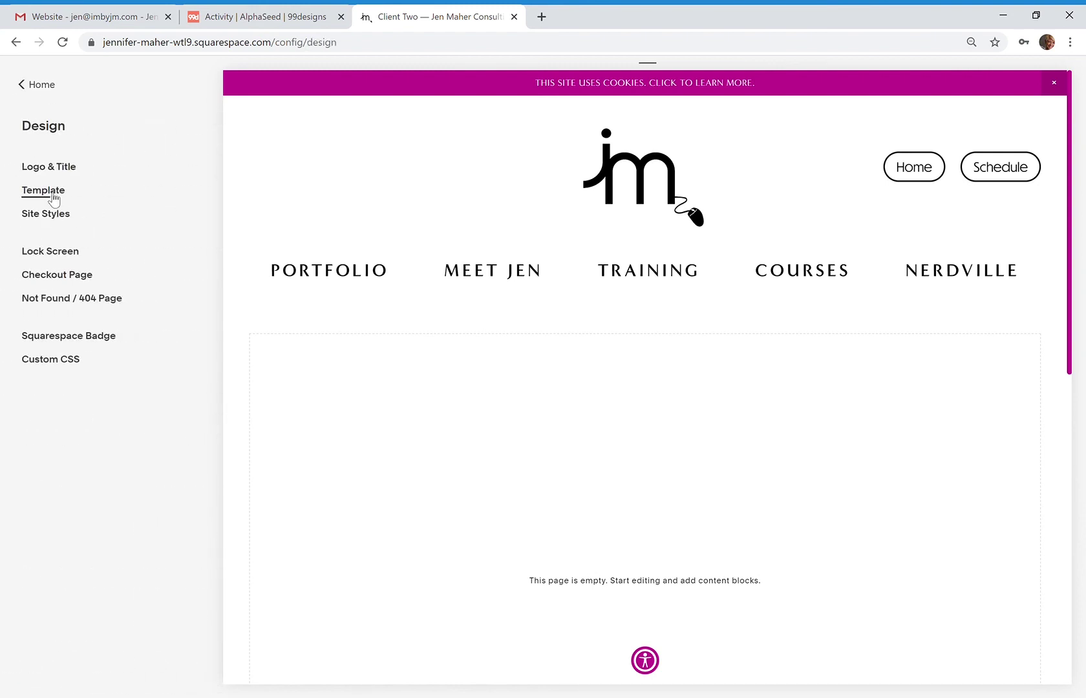
pyautogui.click(63, 252)
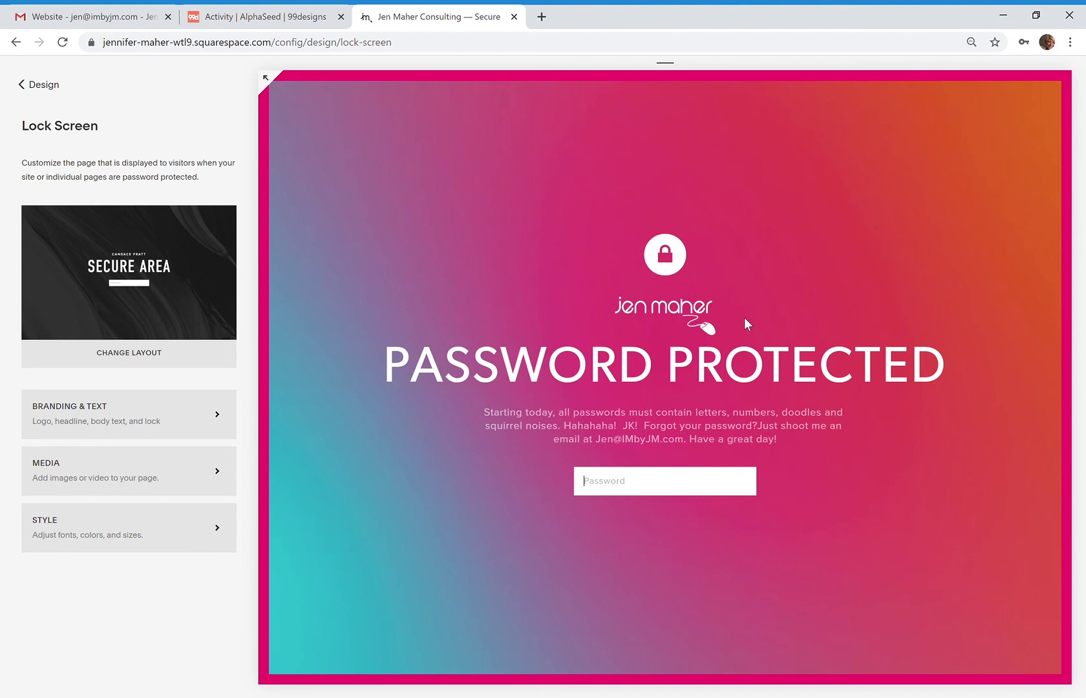
pyautogui.click(175, 309)
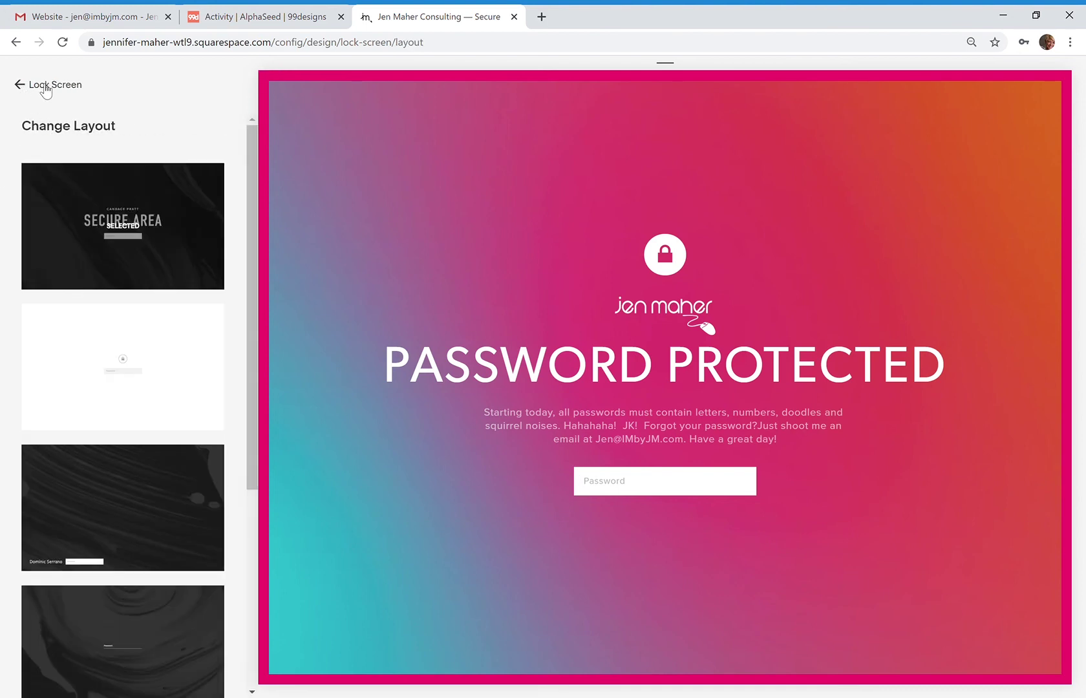
# Look through the lock screen's Branding & Text and Media options, then return to the main menu and home page.
pyautogui.click(45, 89)
pyautogui.click(118, 416)
pyautogui.click(43, 88)
pyautogui.click(122, 475)
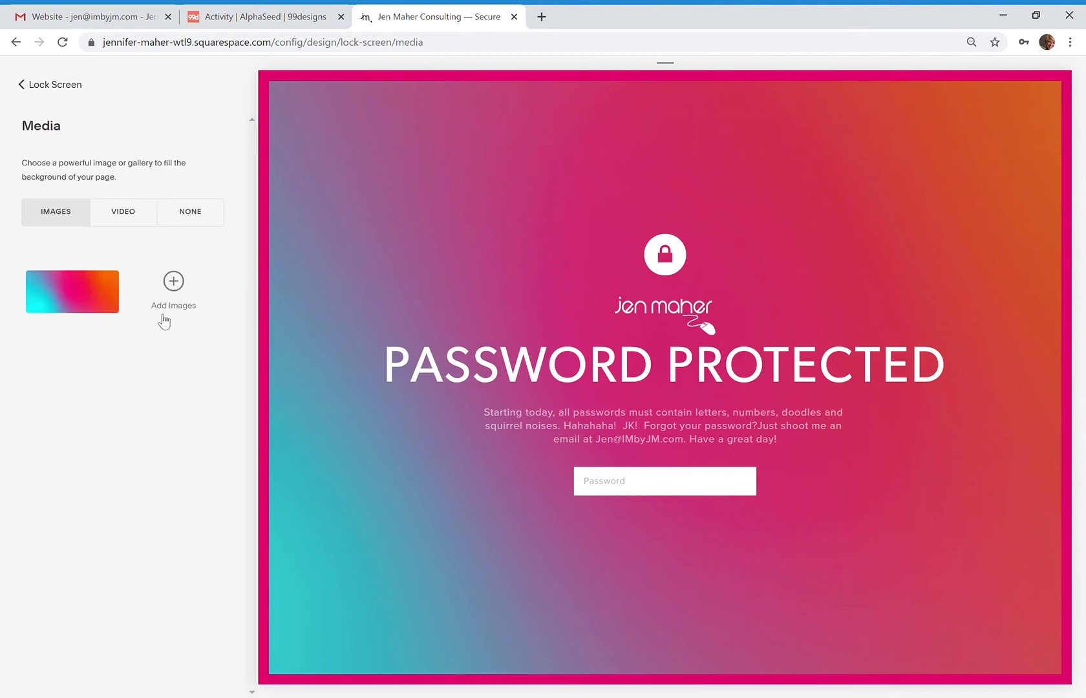
pyautogui.click(57, 84)
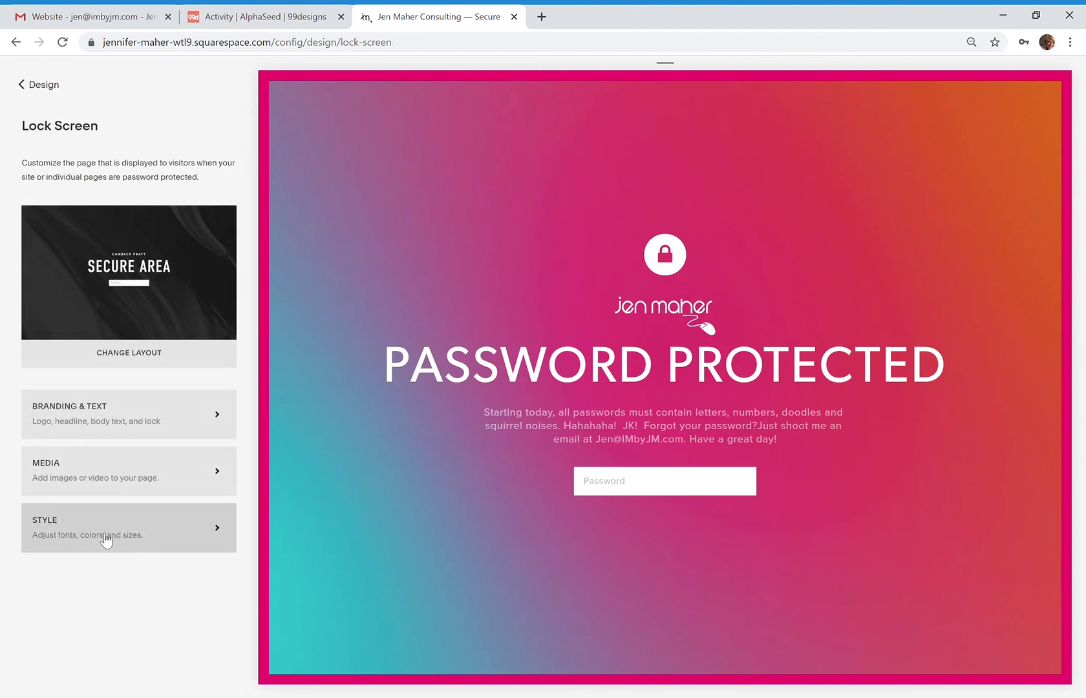
pyautogui.click(39, 86)
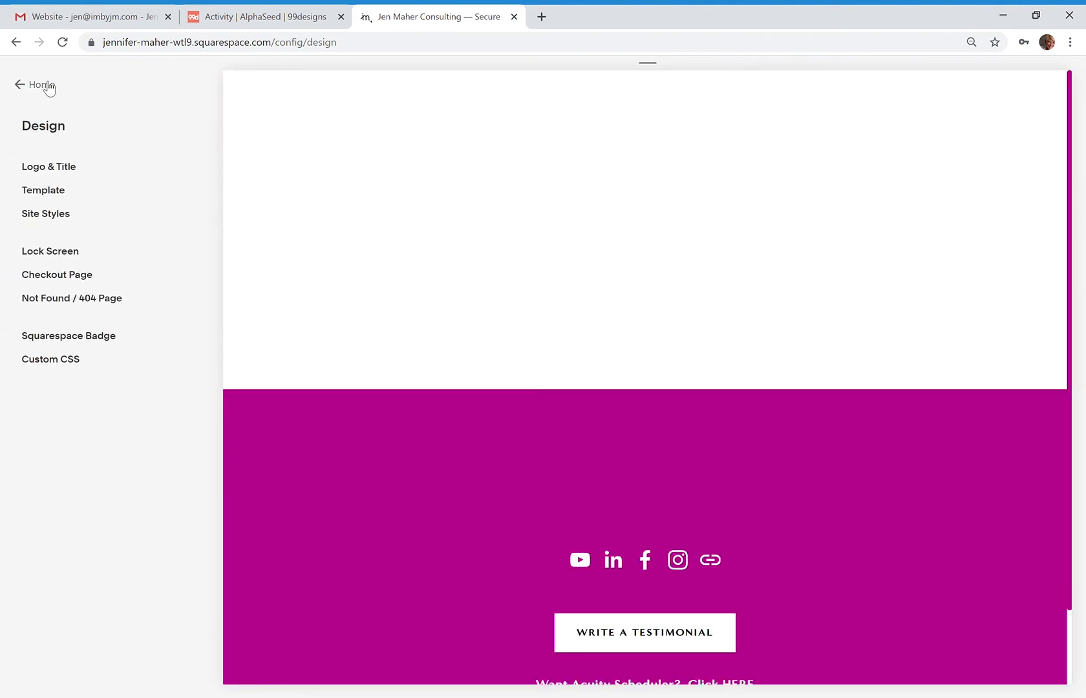
pyautogui.click(44, 86)
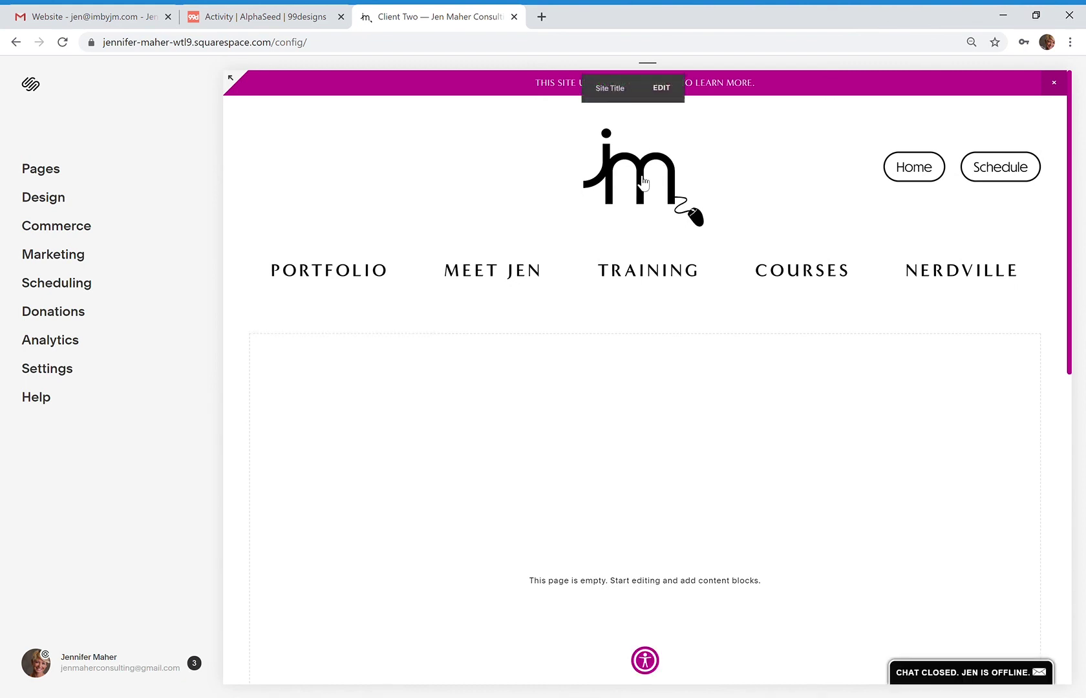
pyautogui.click(642, 183)
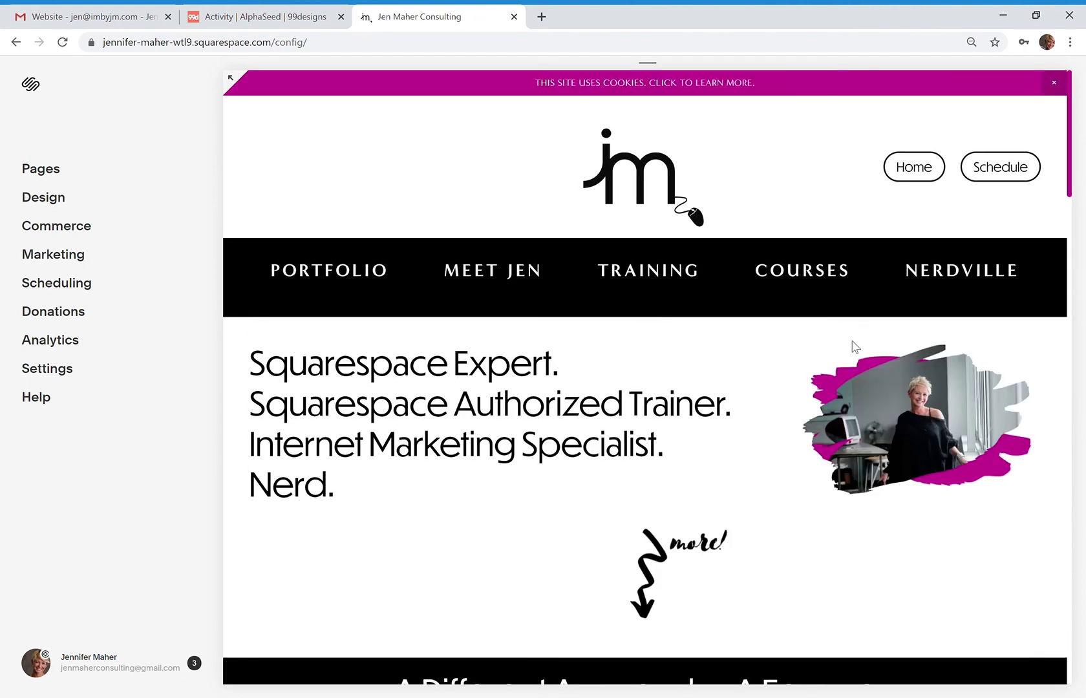